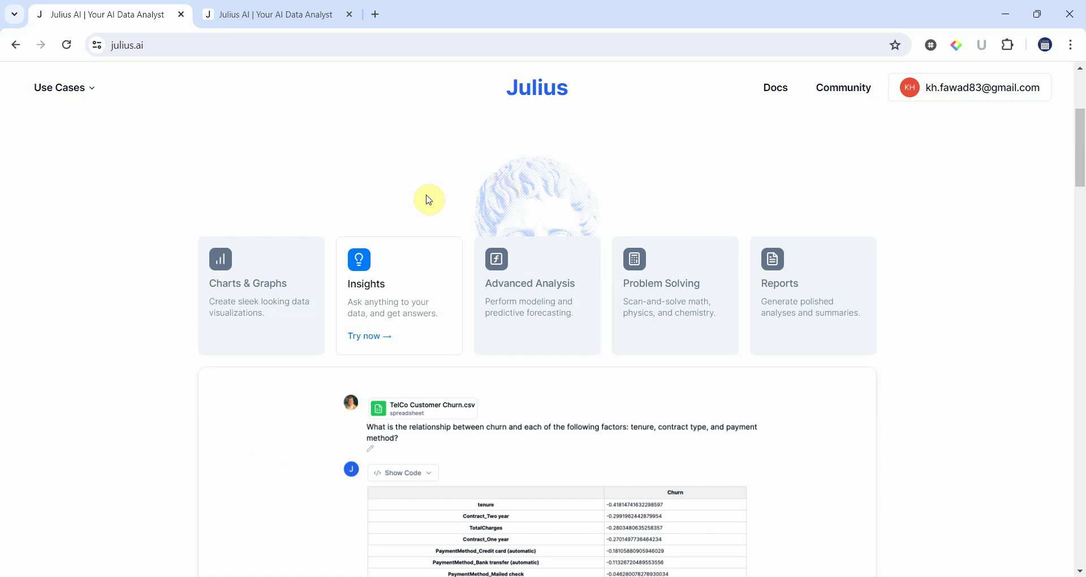
# Scroll back up to the top of the Julius AI home page.
pyautogui.scroll(4, 341, 185)
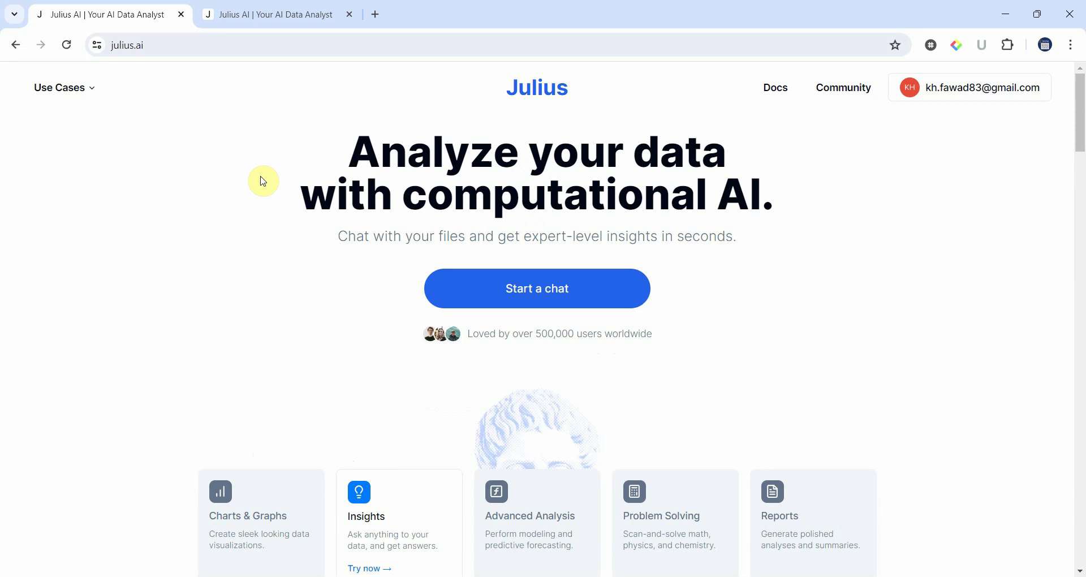
# Start a new data-analyst chat and upload 'Data SPSS Format.sav' from the computer.
pyautogui.click(512, 290)
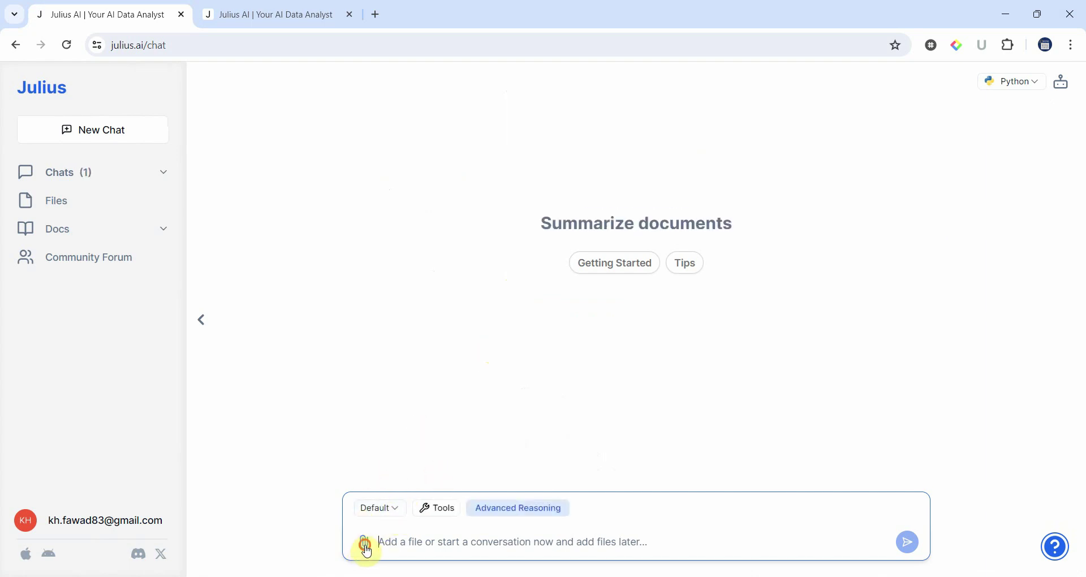
pyautogui.click(365, 546)
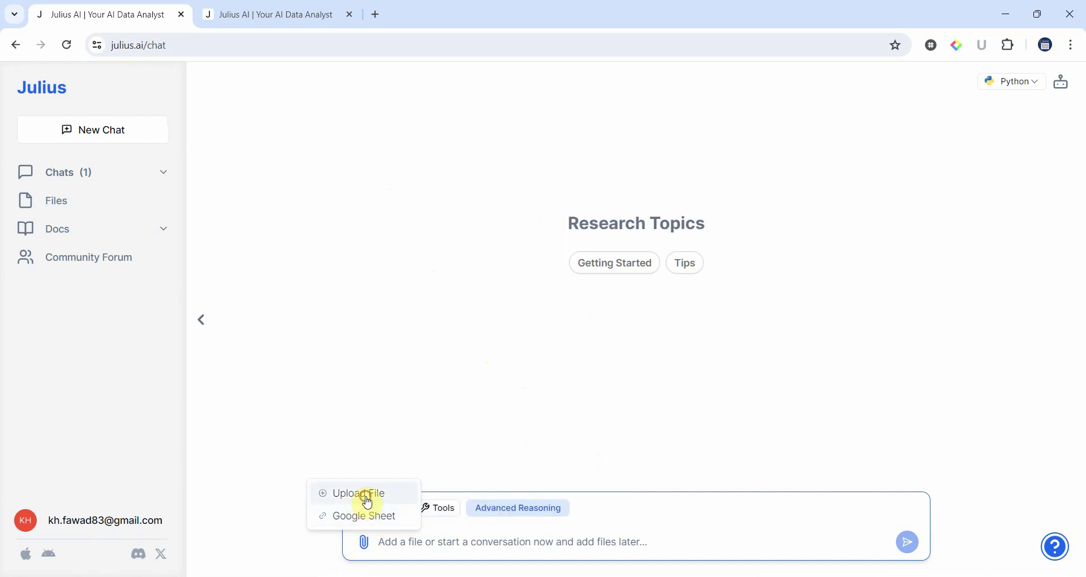
pyautogui.click(368, 495)
pyautogui.click(207, 165)
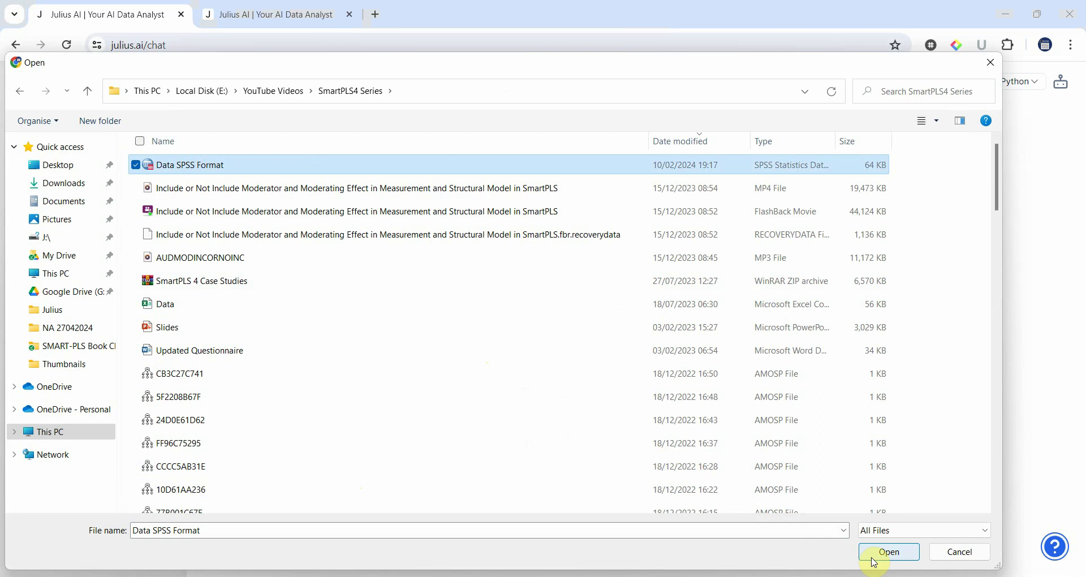
pyautogui.click(882, 558)
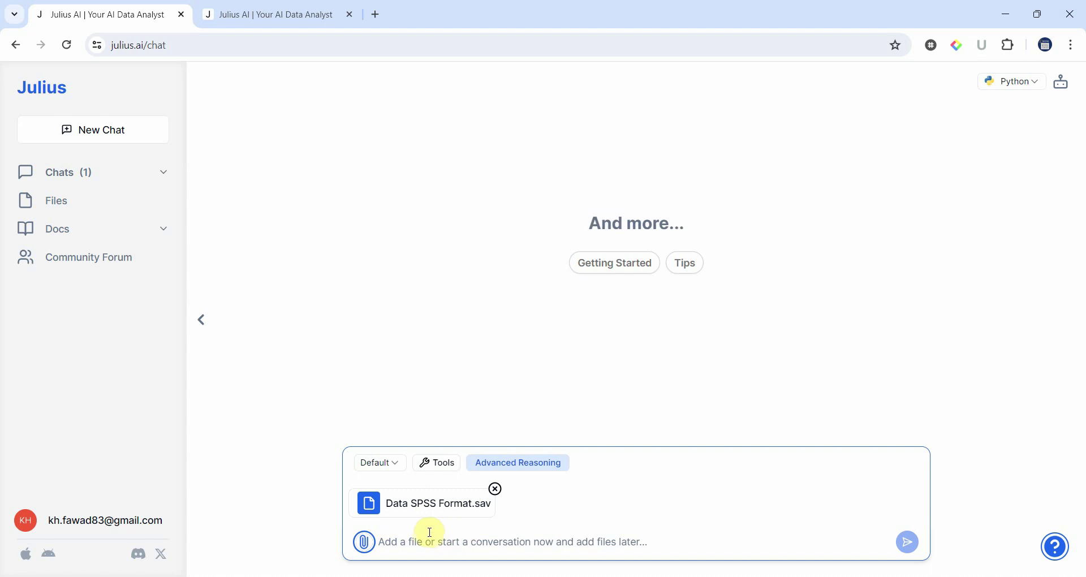
# Send the question 'Can i view the data file?' to get a data preview.
pyautogui.click(546, 553)
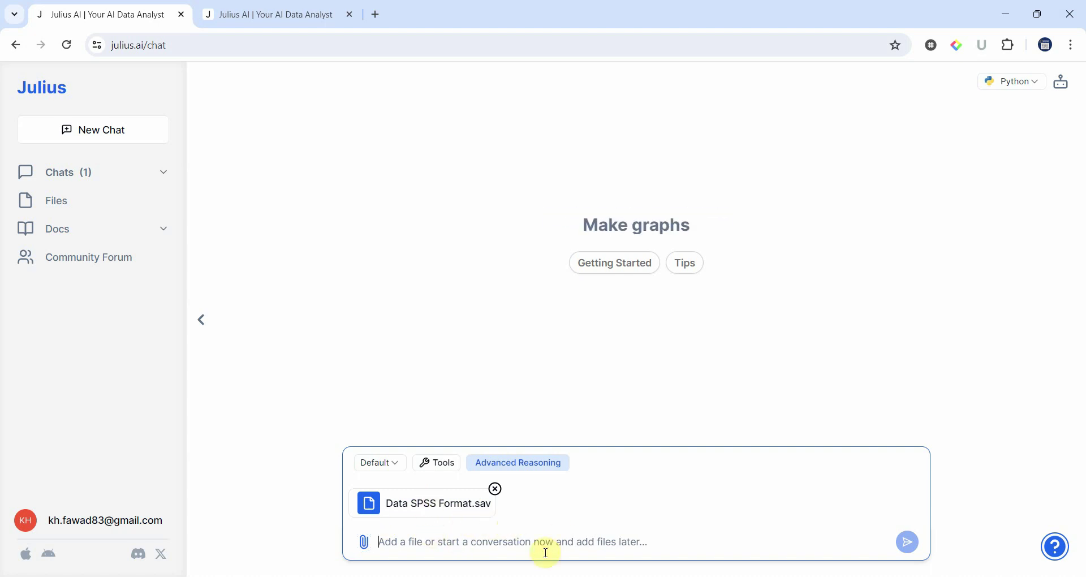
pyautogui.write('Can i vi')
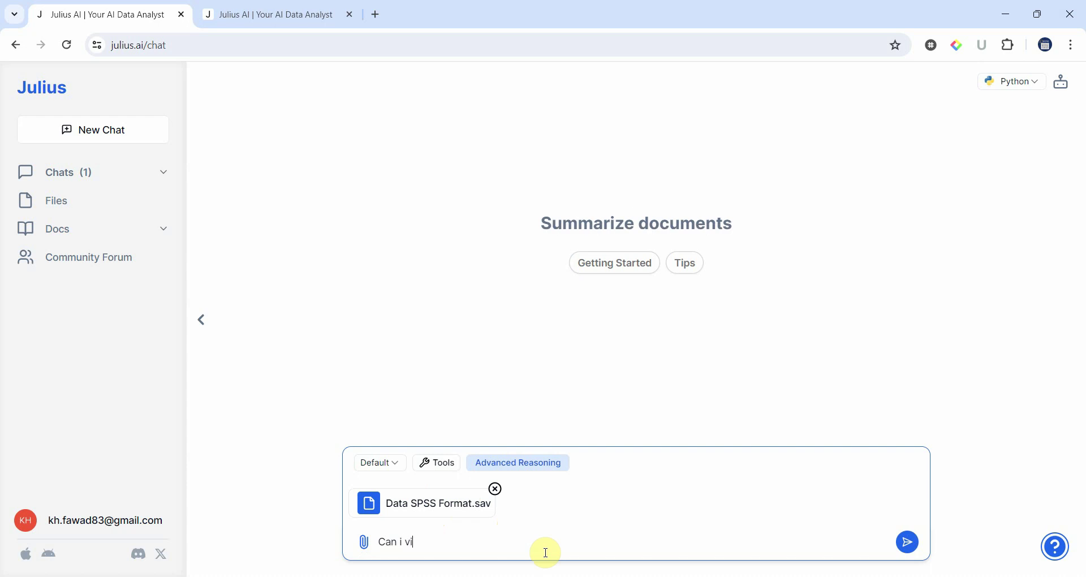
pyautogui.write('ew the data fil')
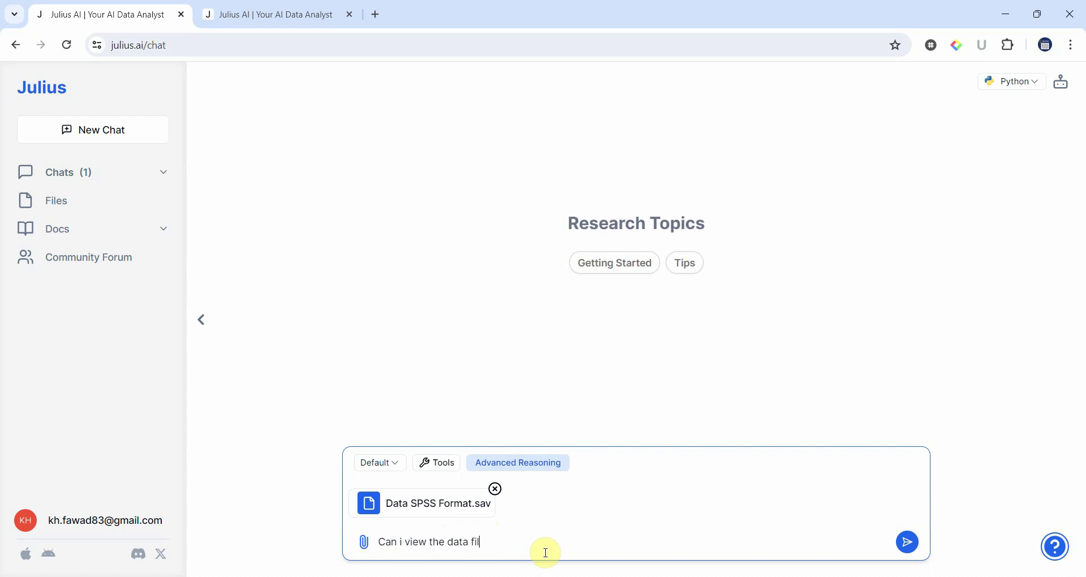
pyautogui.write('e?')
pyautogui.press('Return')
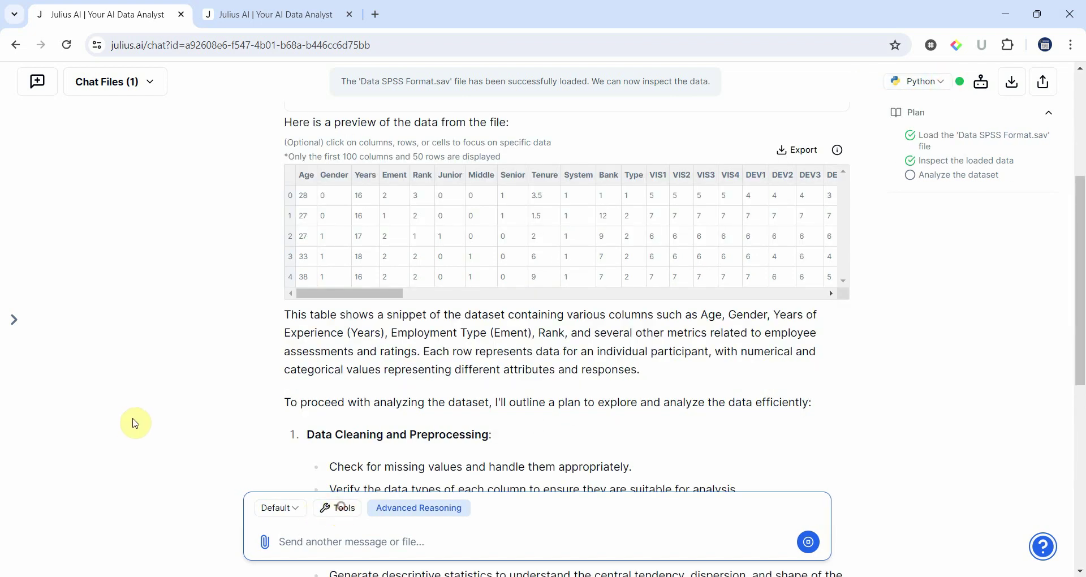
pyautogui.click(340, 509)
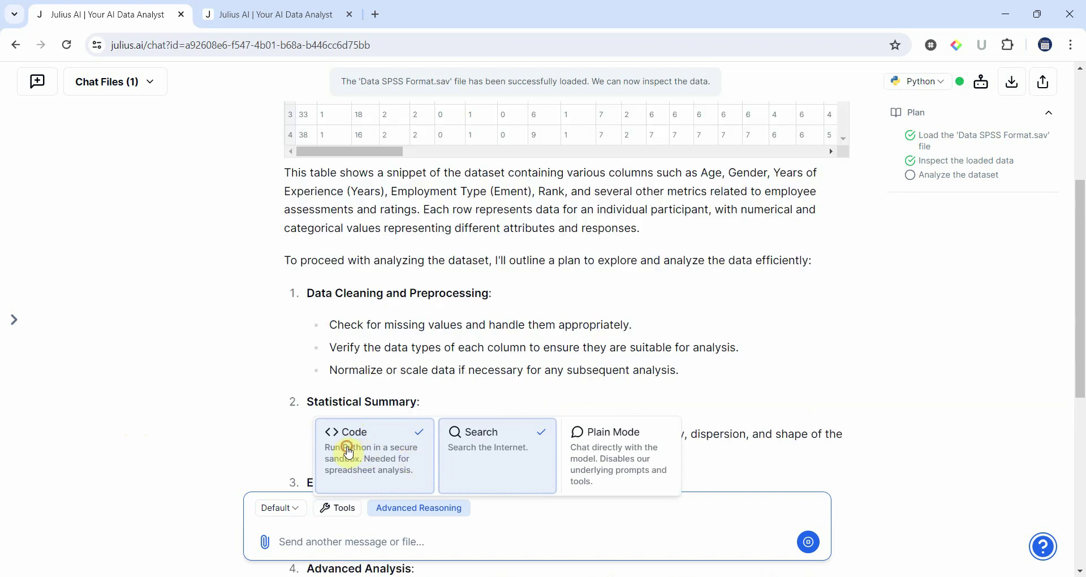
pyautogui.click(358, 467)
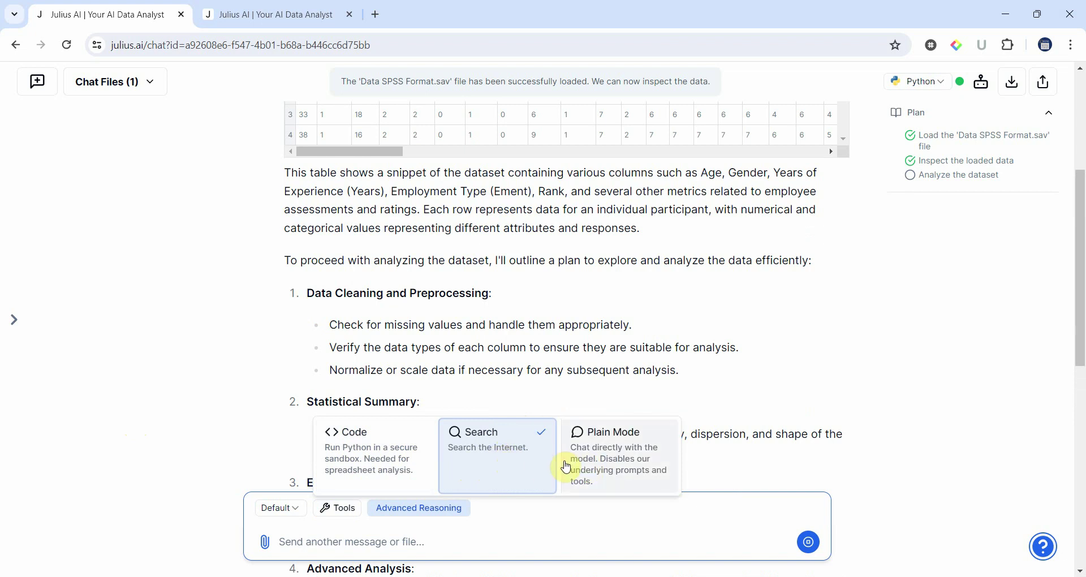
pyautogui.click(372, 465)
pyautogui.click(243, 422)
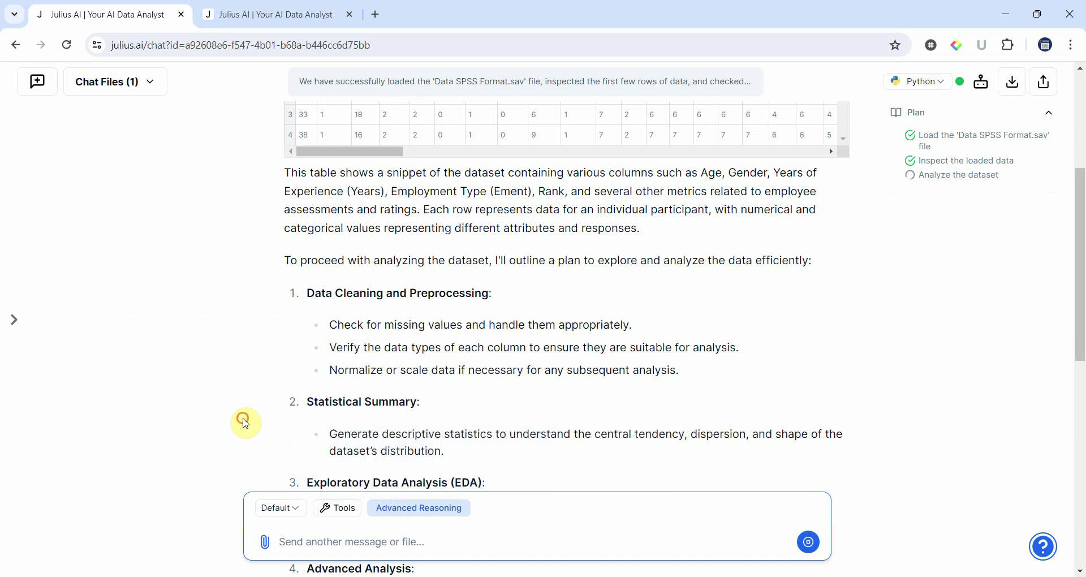
pyautogui.scroll(5, 487, 260)
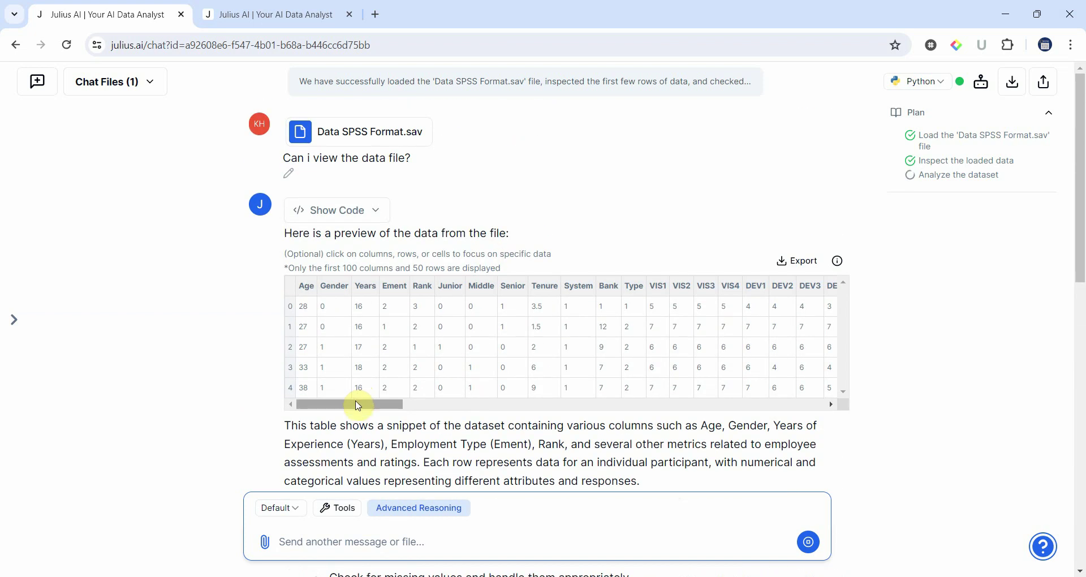
pyautogui.moveTo(358, 406)
pyautogui.mouseDown()
pyautogui.moveTo(376, 408)
pyautogui.moveTo(360, 407)
pyautogui.mouseUp()
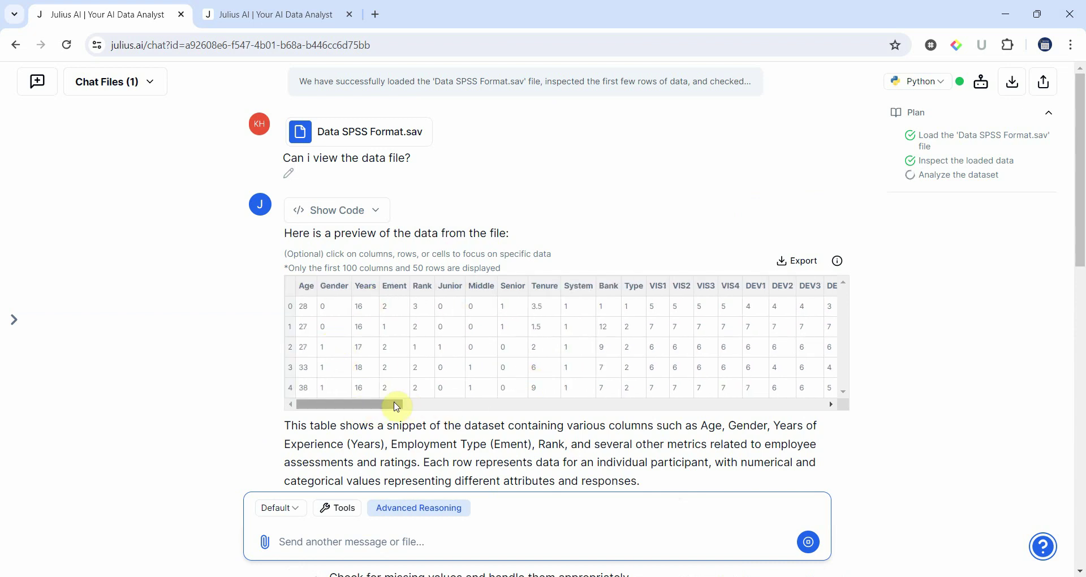
pyautogui.moveTo(364, 404); pyautogui.dragTo(772, 444)
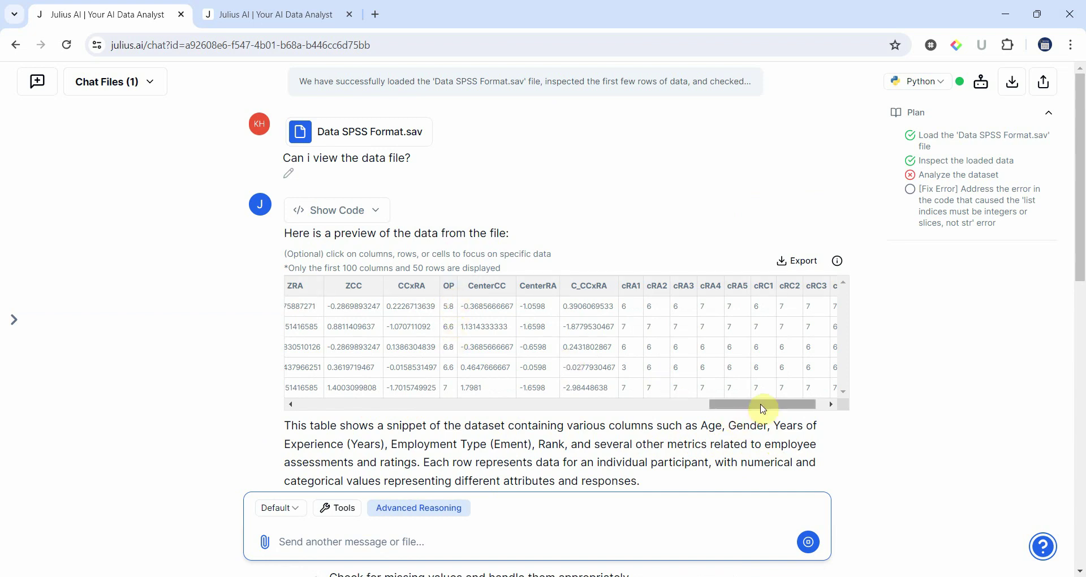
pyautogui.moveTo(759, 406); pyautogui.dragTo(320, 415)
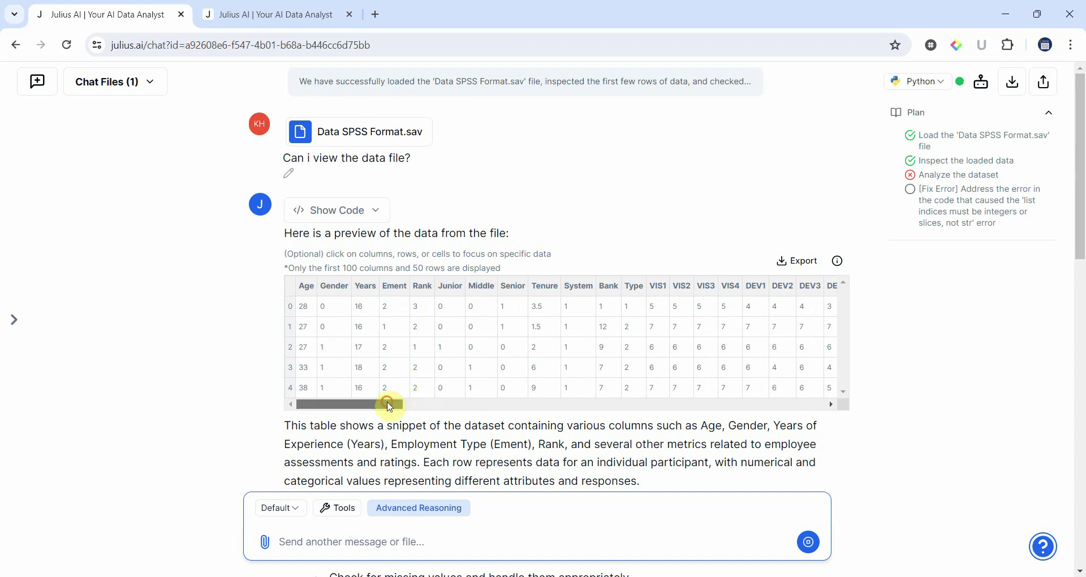
pyautogui.moveTo(389, 404); pyautogui.dragTo(296, 407)
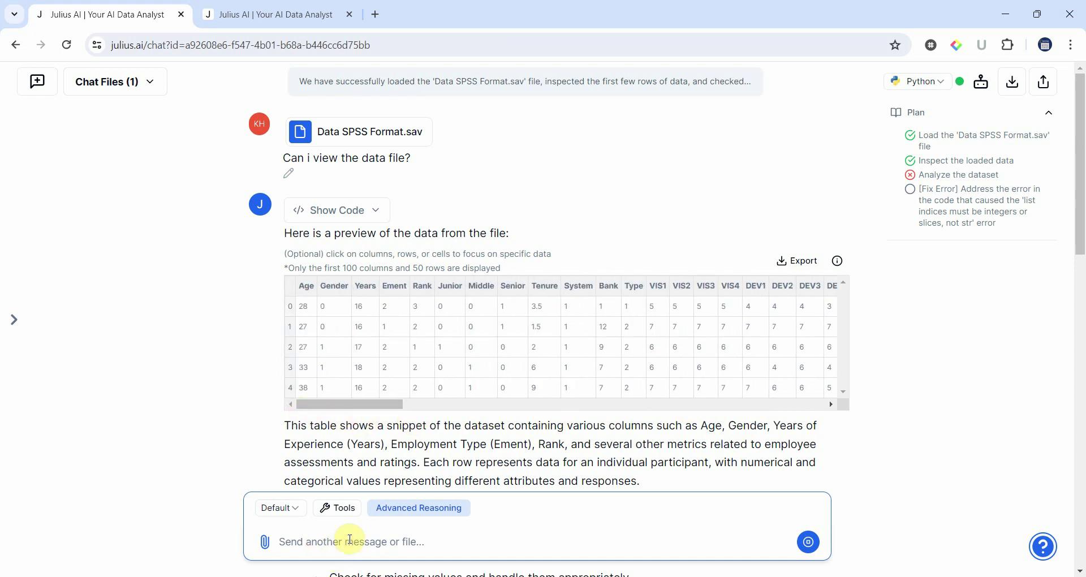
# Request a one-way ANOVA with OP as dependent variable and Job Rank as predictor, detailed results.
pyautogui.write('Can you')
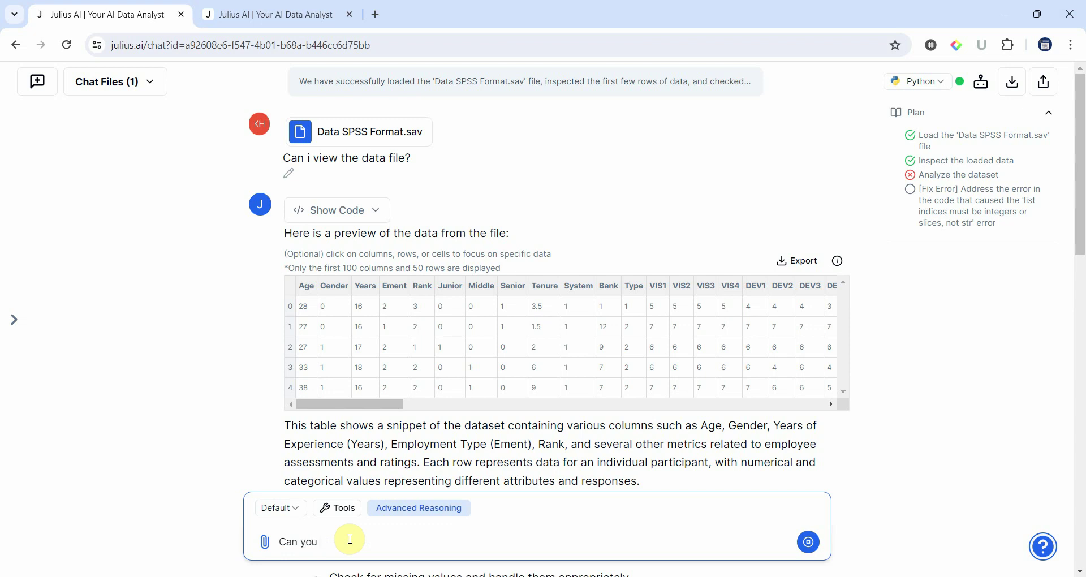
pyautogui.write(' run One Way ANOVA with OP as')
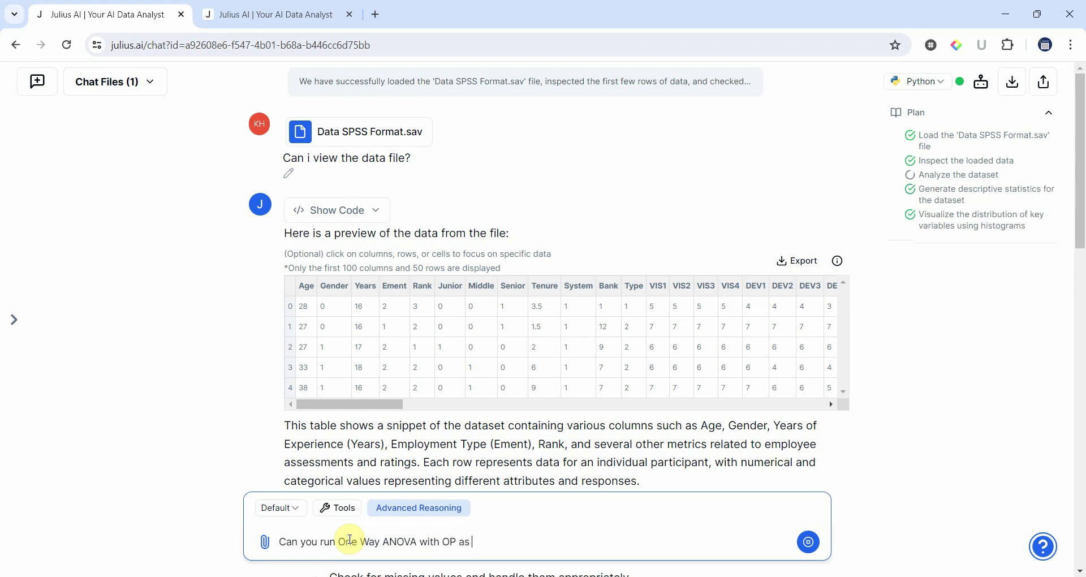
pyautogui.write(' the Dependent Variable and ')
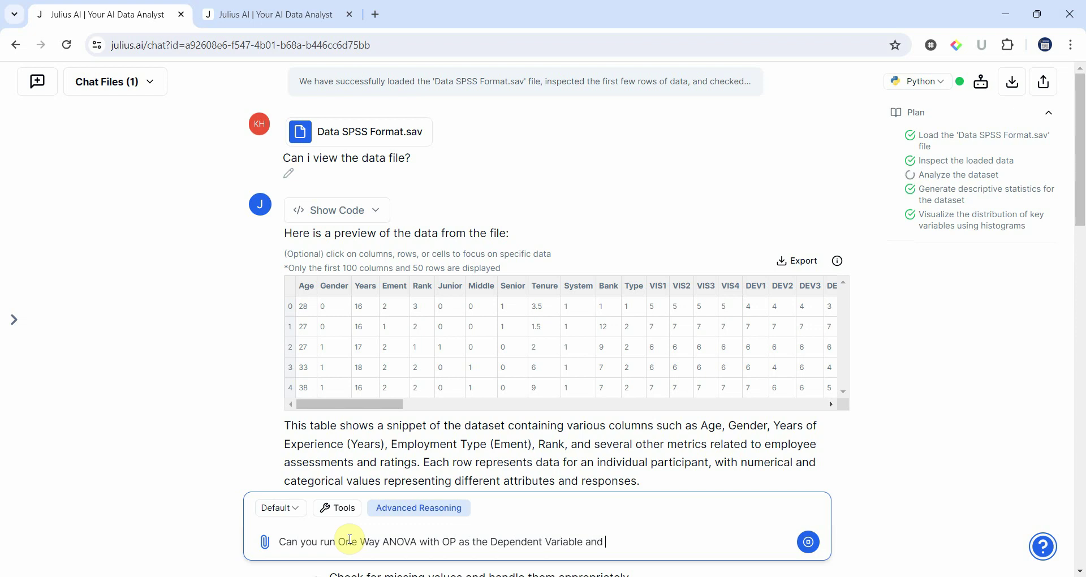
pyautogui.write('Job Rank an')
pyautogui.write('gorical')
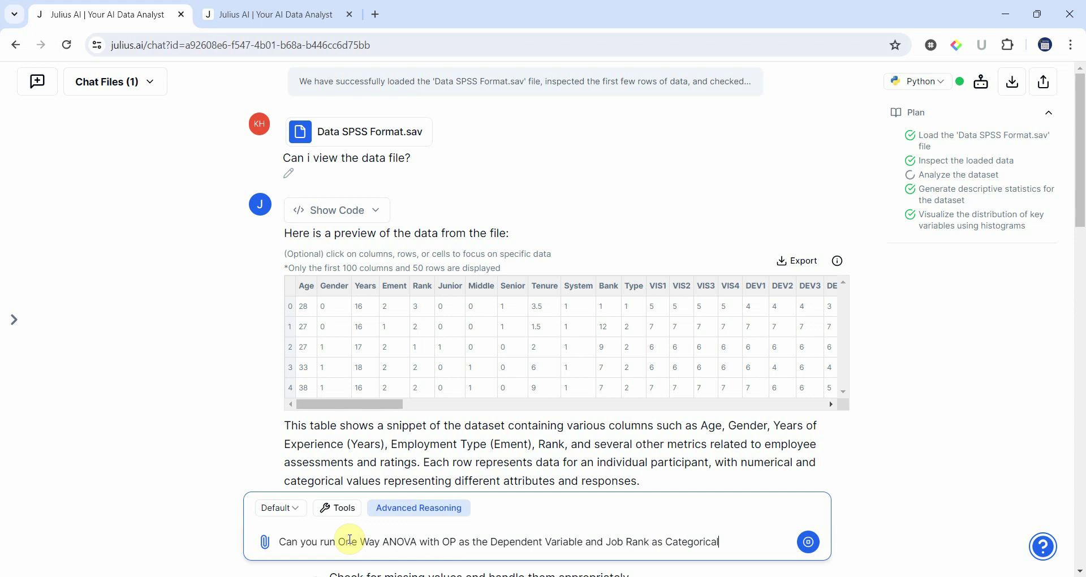
pyautogui.write(' Predic')
pyautogui.write('tor. Present the ')
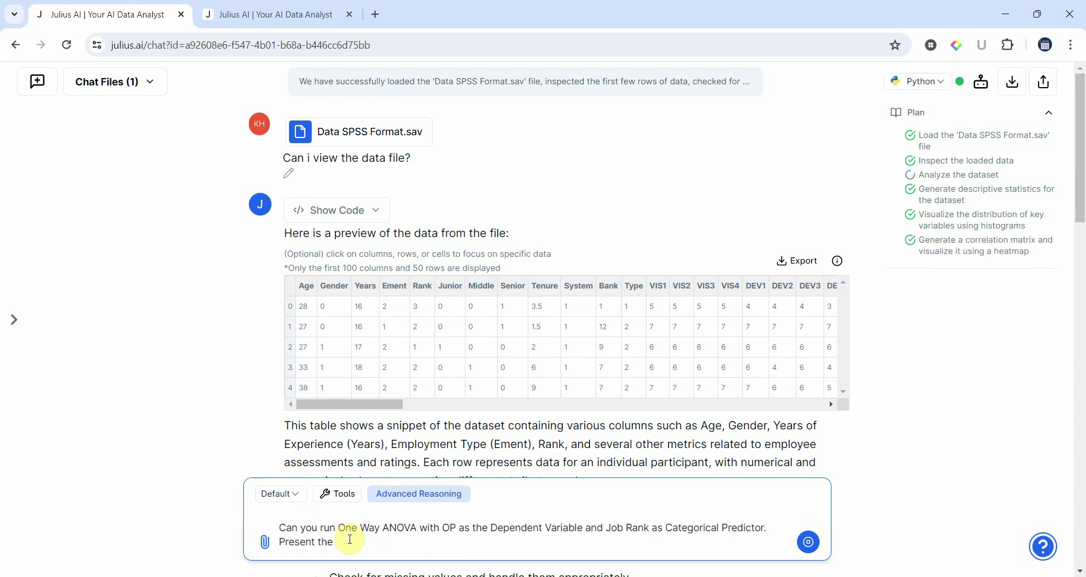
pyautogui.write('results in Detail?')
pyautogui.click(809, 543)
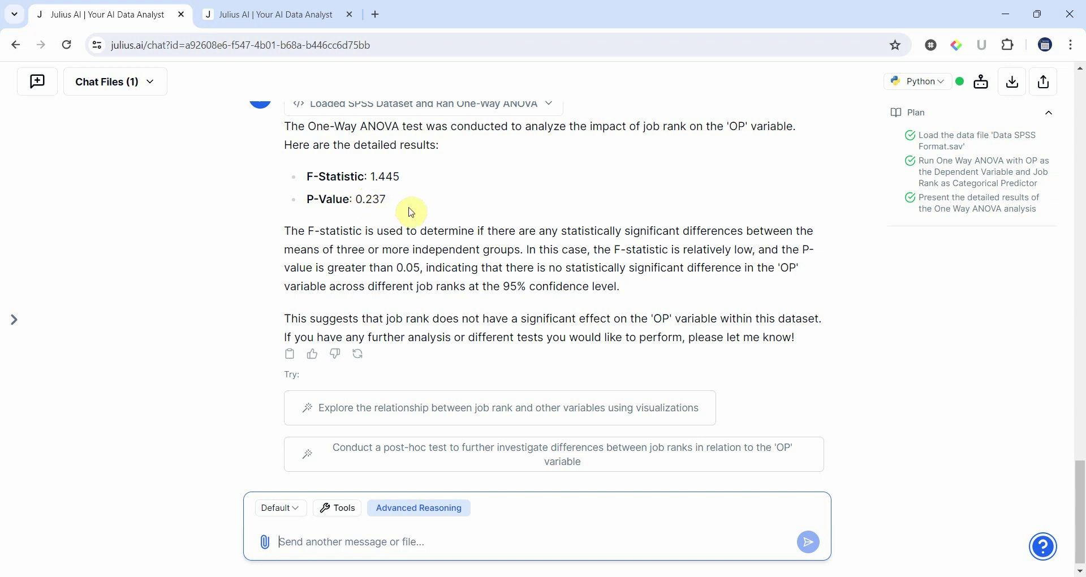
# Highlight the ANOVA's no-significant-difference conclusion and choose the job-rank visualization suggestion.
pyautogui.scroll(2, 440, 236)
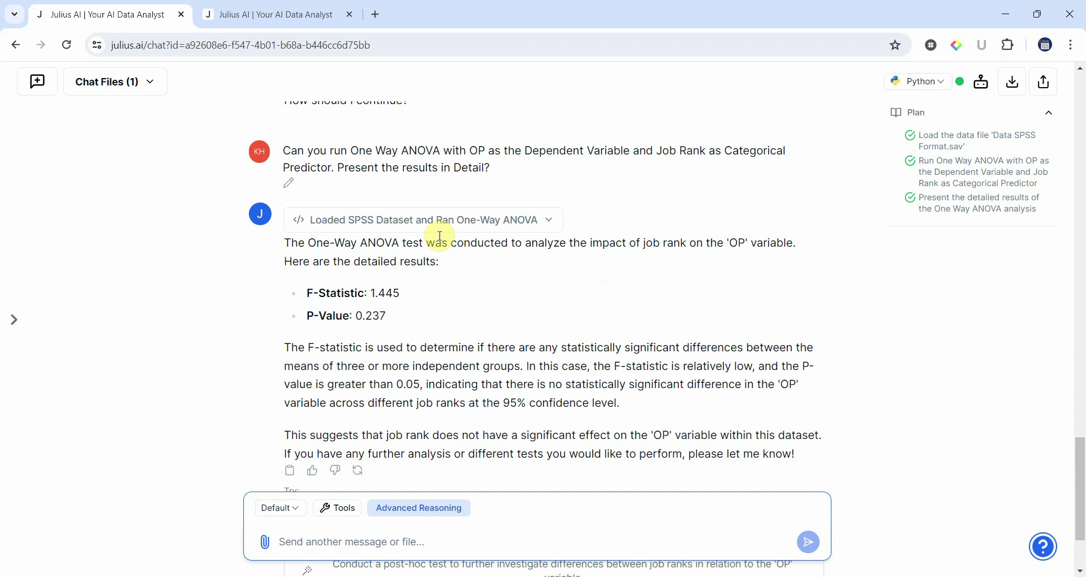
pyautogui.scroll(-1, 438, 238)
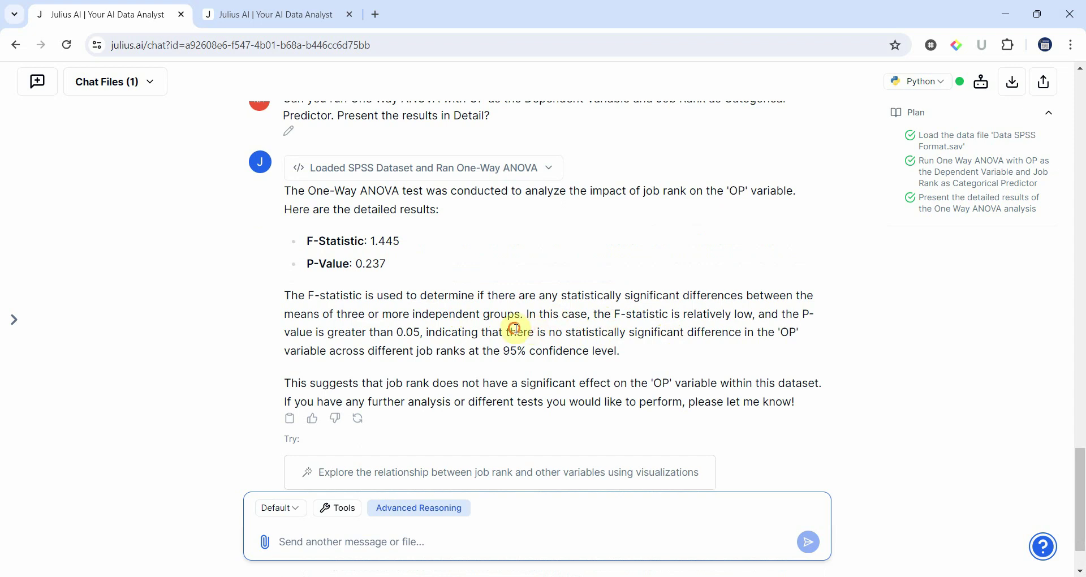
pyautogui.moveTo(516, 329); pyautogui.dragTo(776, 332)
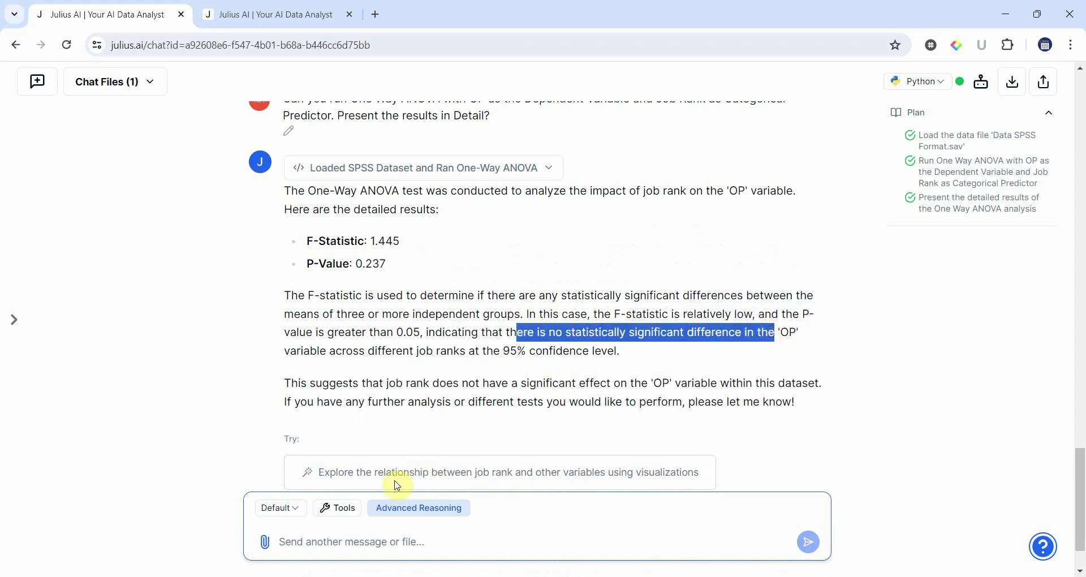
pyautogui.click(398, 486)
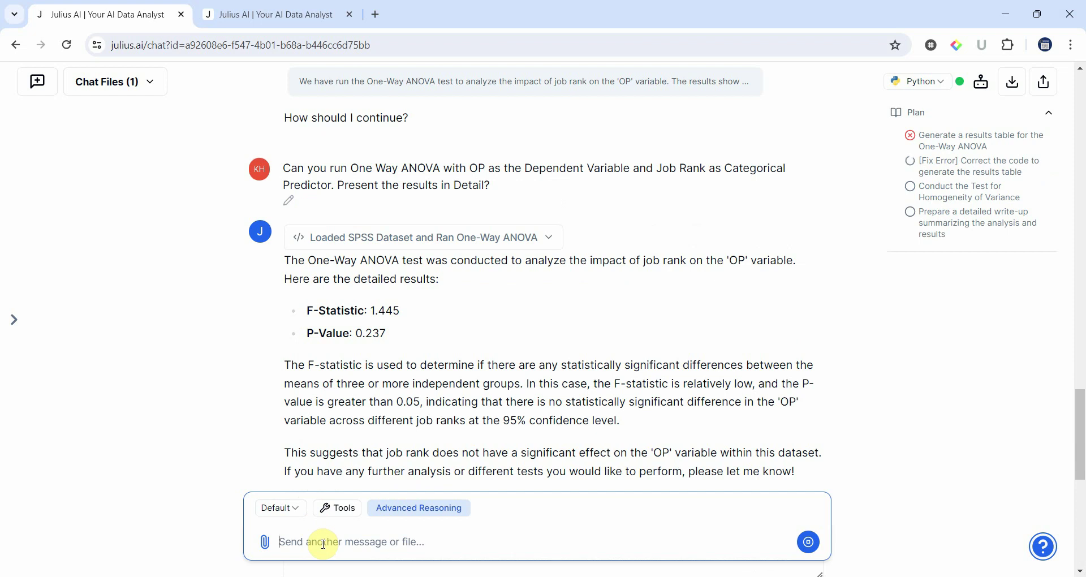
pyautogui.write('Can i have a detailed write-up')
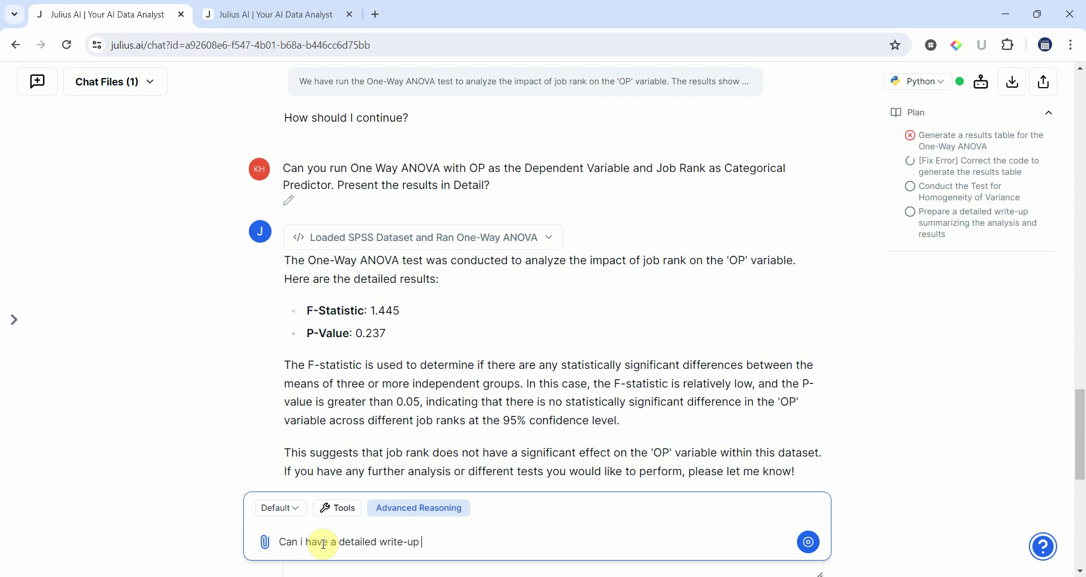
pyautogui.write('study with results summarized in a table?')
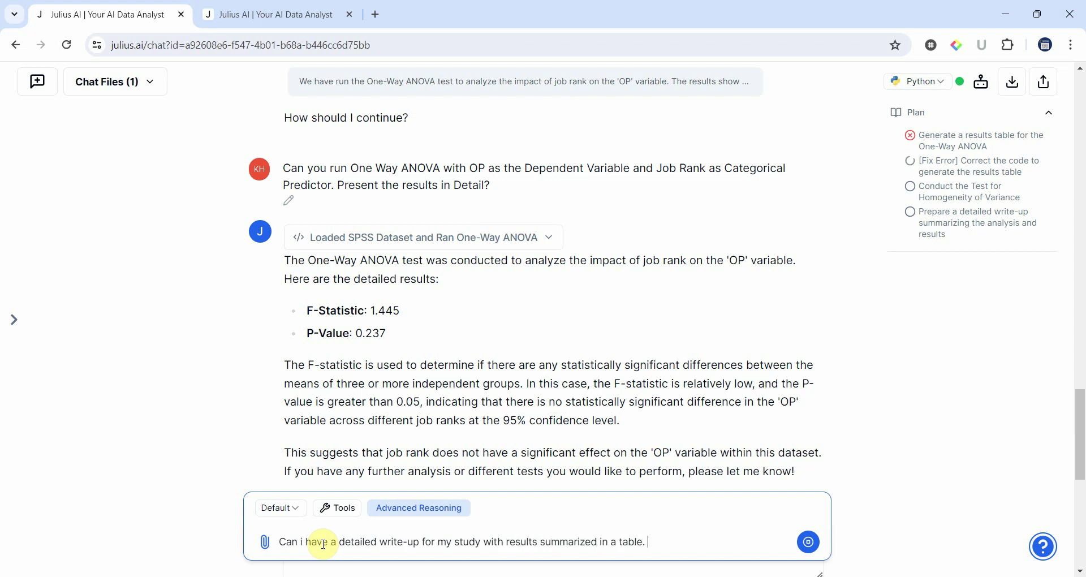
pyautogui.click(808, 542)
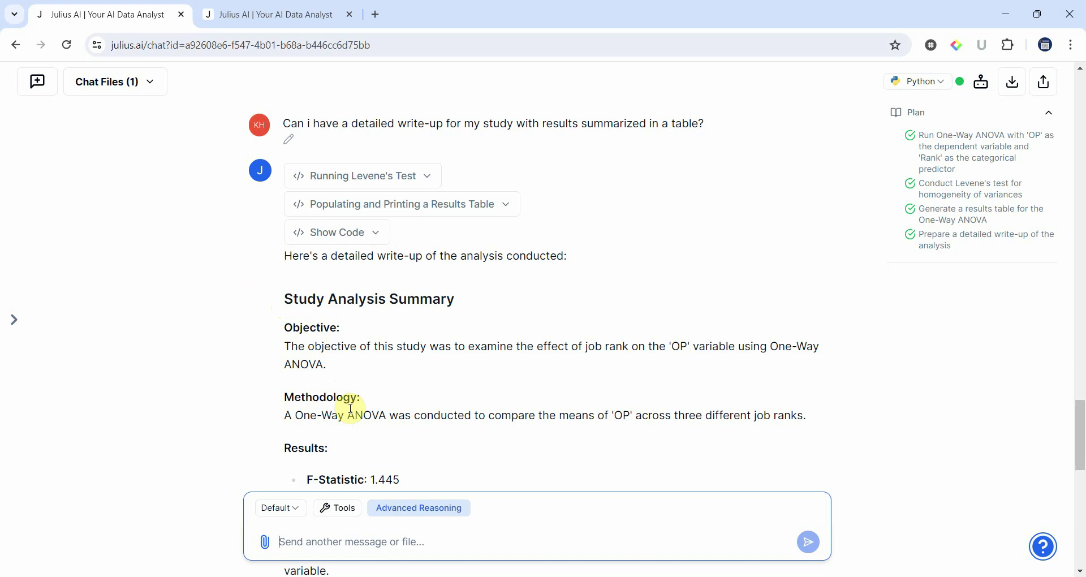
pyautogui.scroll(-2, 343, 408)
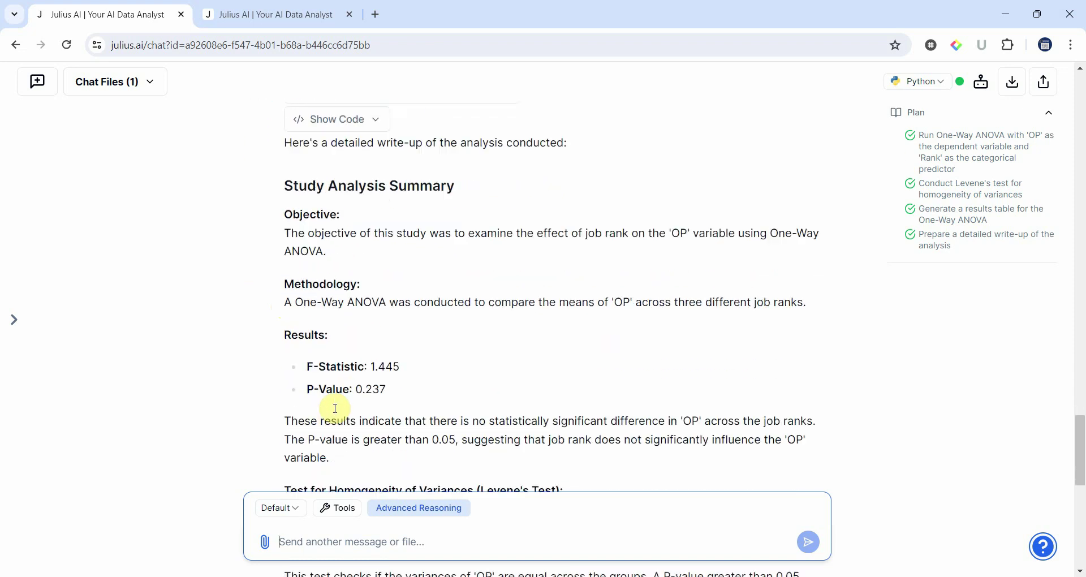
pyautogui.scroll(-1, 336, 409)
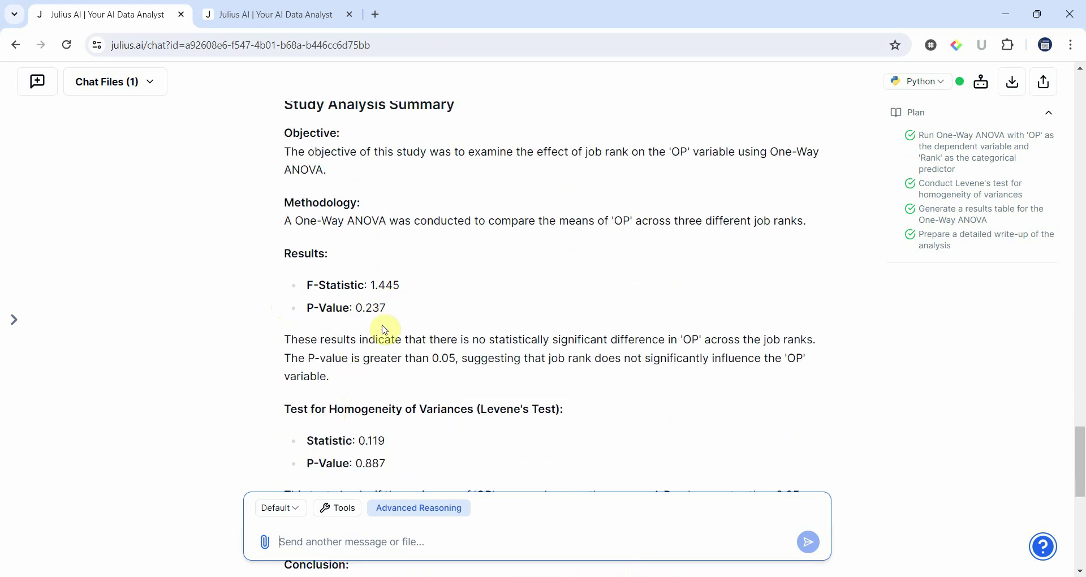
pyautogui.scroll(-1, 396, 330)
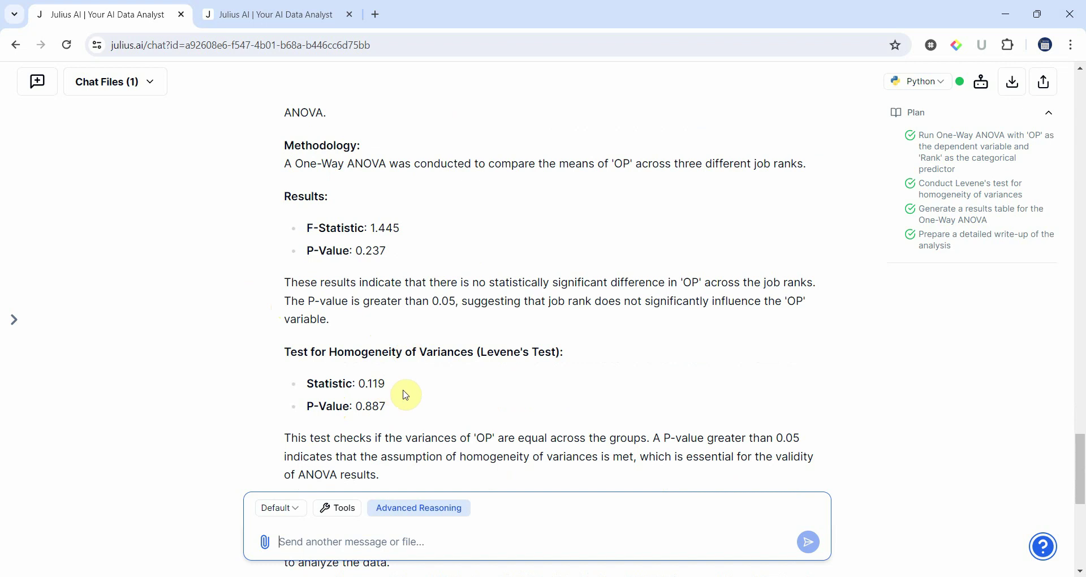
pyautogui.scroll(-1, 406, 395)
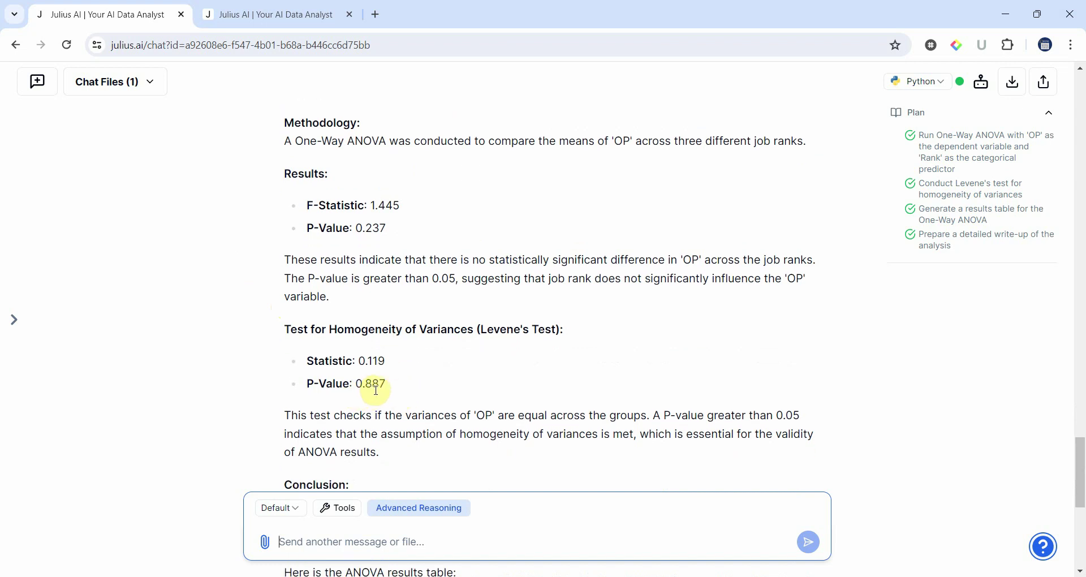
pyautogui.scroll(-3, 376, 391)
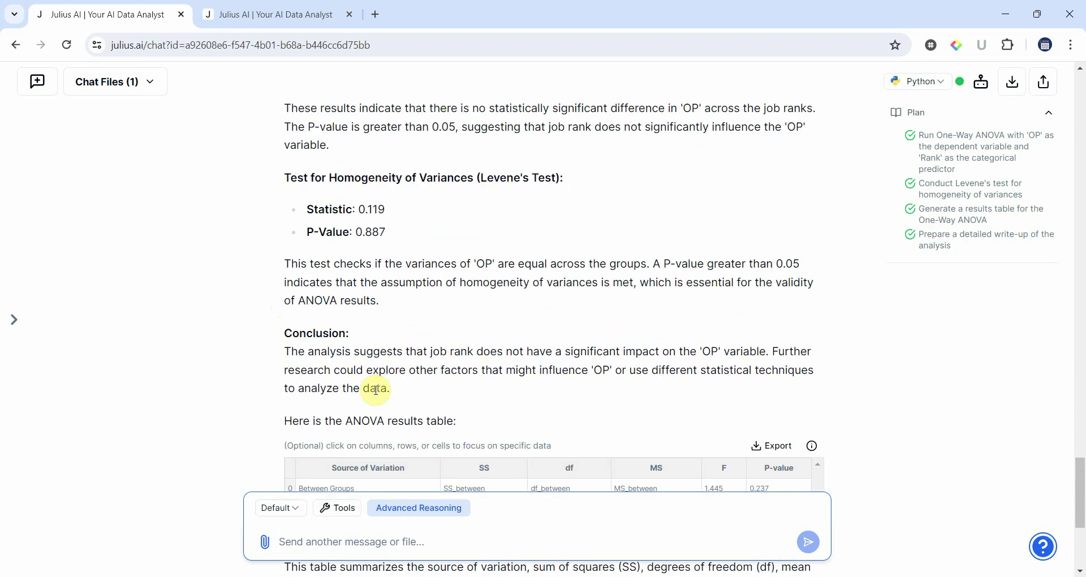
pyautogui.scroll(-2, 369, 386)
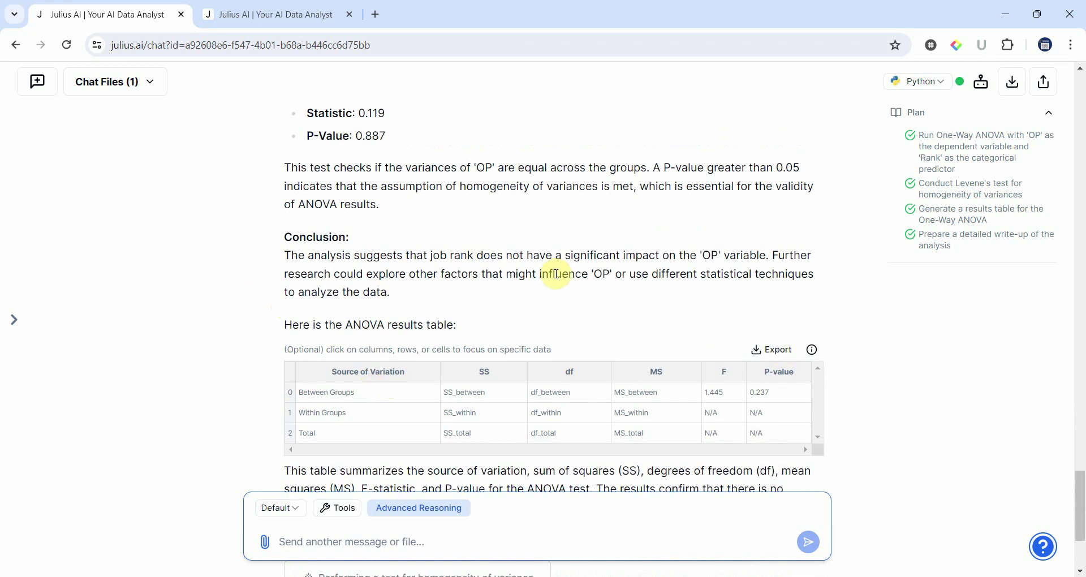
pyautogui.scroll(-1, 556, 275)
pyautogui.scroll(-2, 557, 276)
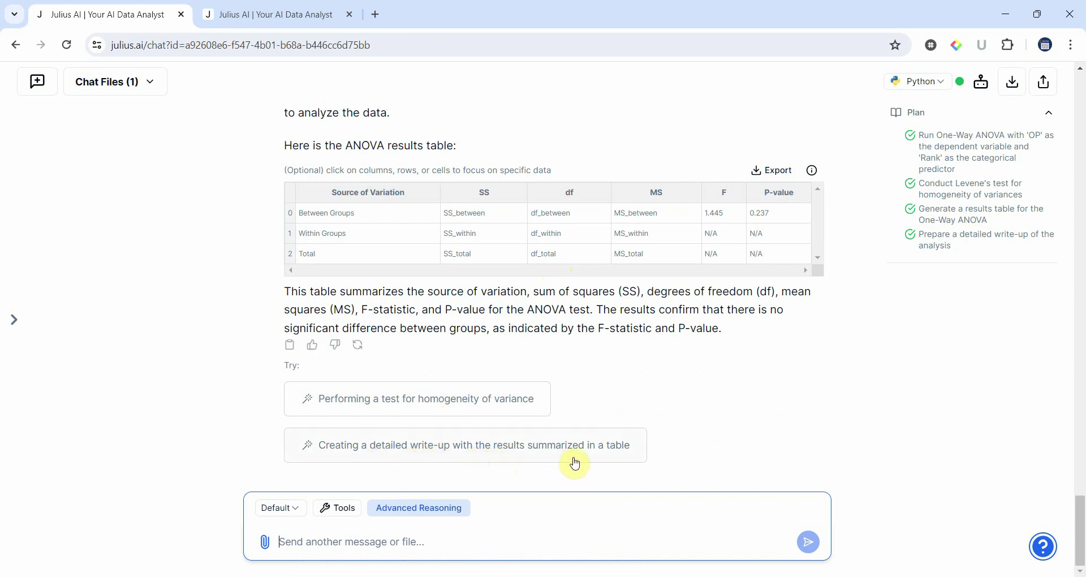
# Begin the 'Can you correlate' message, checking the CC and OP columns in the data preview.
pyautogui.click(411, 545)
pyautogui.write('Can')
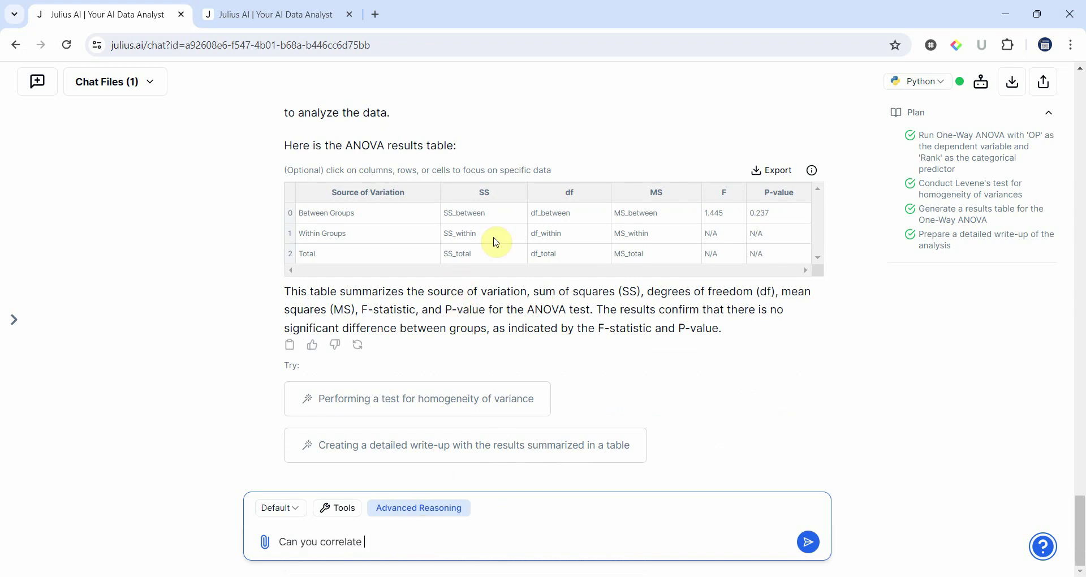
pyautogui.write('you correlate')
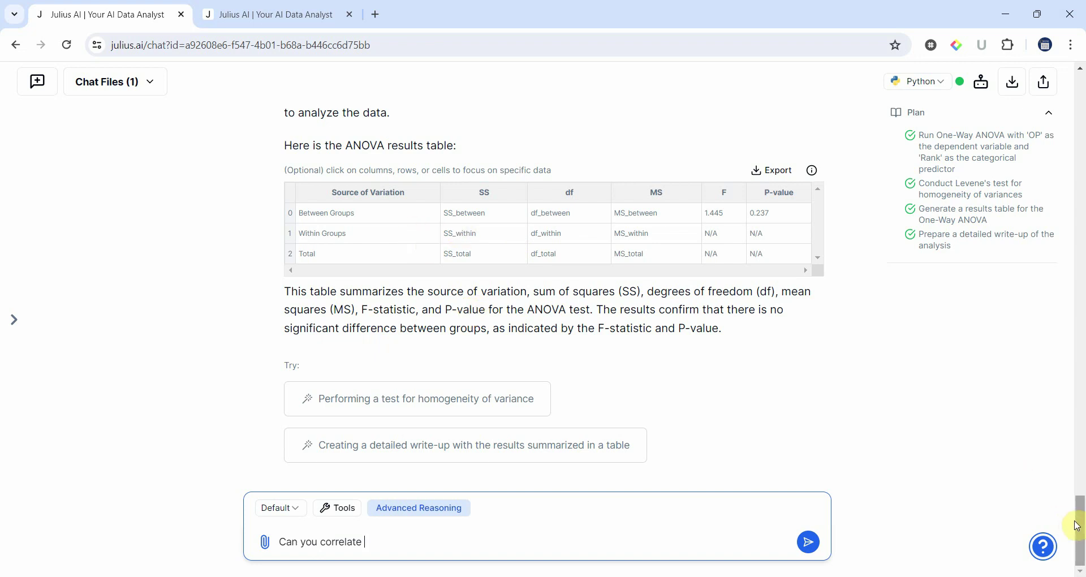
pyautogui.scroll(15, 1080, 512)
pyautogui.scroll(10, 1079, 512)
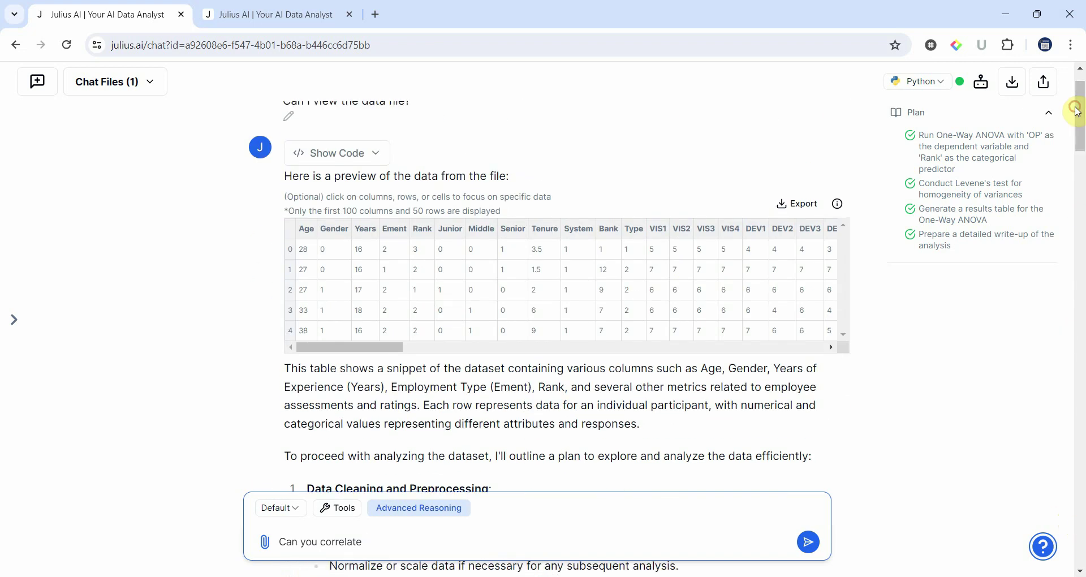
pyautogui.moveTo(399, 346); pyautogui.dragTo(761, 352)
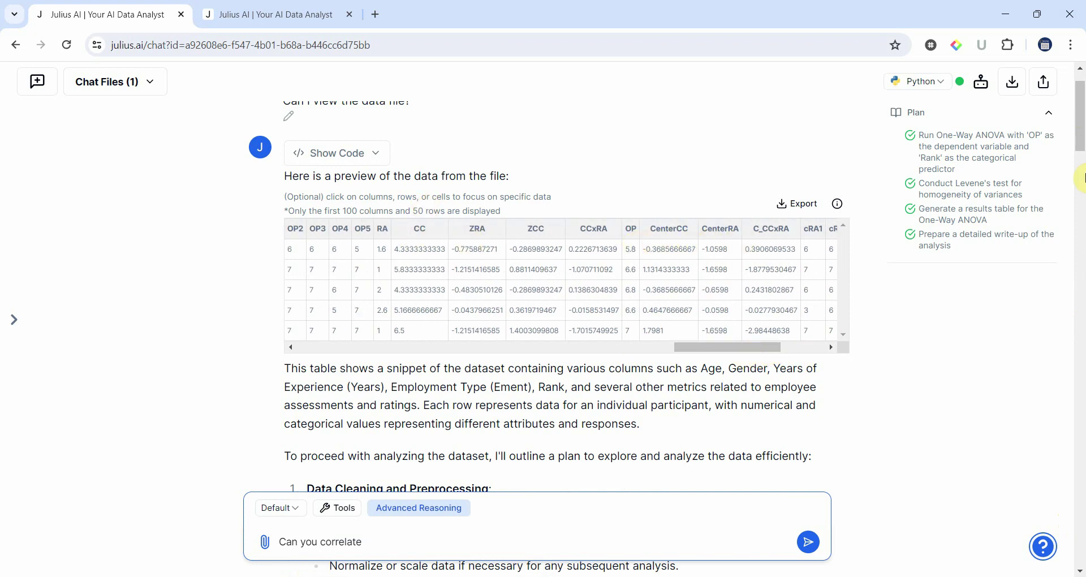
pyautogui.click(375, 540)
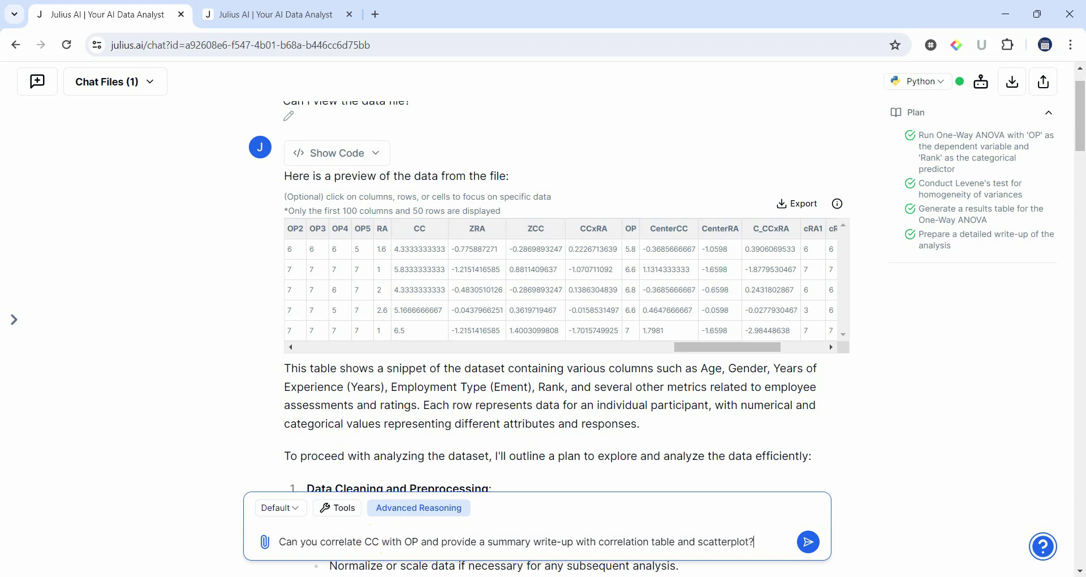
# Send the CC–OP correlation request and review the 0.5555 summary, scatterplot and conclusion.
pyautogui.click(805, 545)
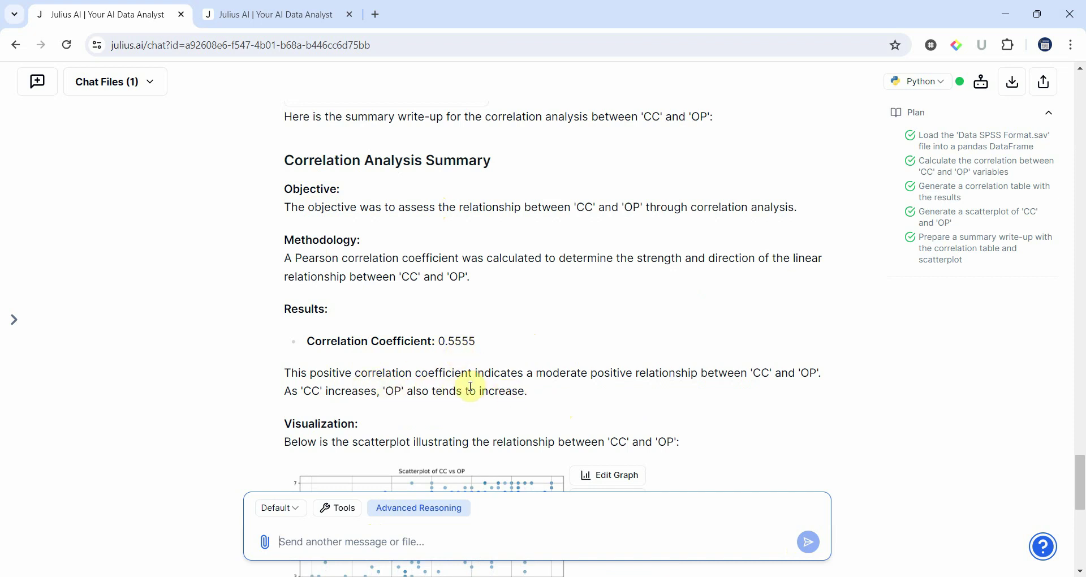
pyautogui.scroll(-5, 471, 387)
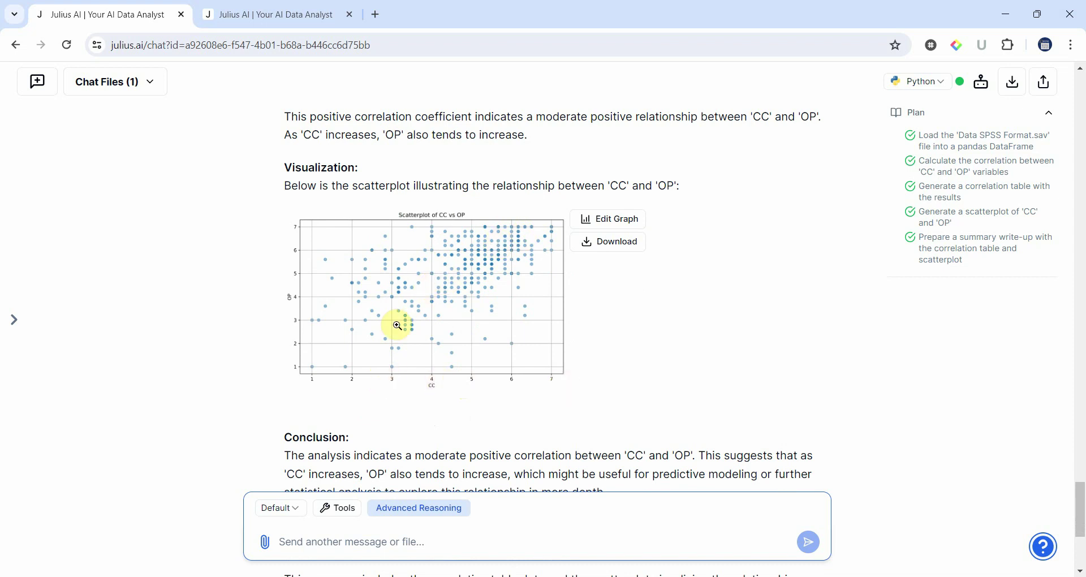
pyautogui.scroll(-3, 552, 263)
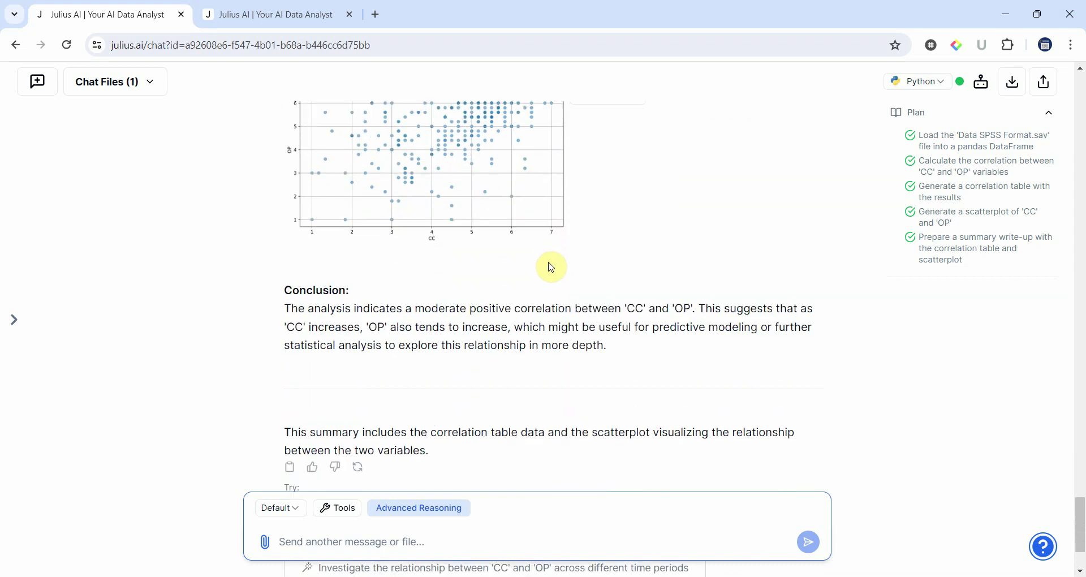
pyautogui.scroll(-2, 484, 296)
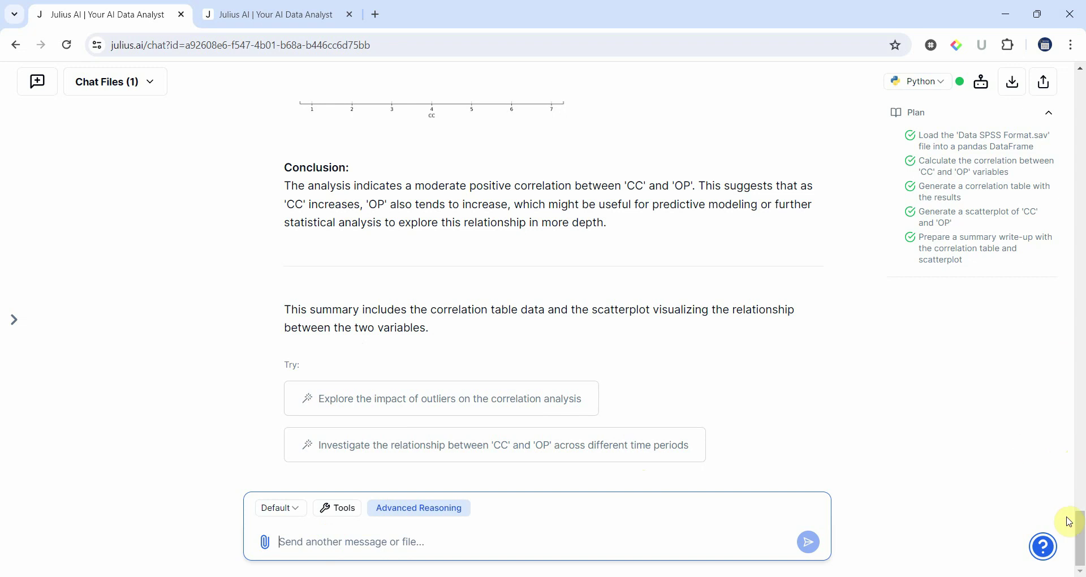
# Expand the sidebar and open a fresh empty chat, ready for input.
pyautogui.moveTo(1081, 538); pyautogui.dragTo(1080, 101)
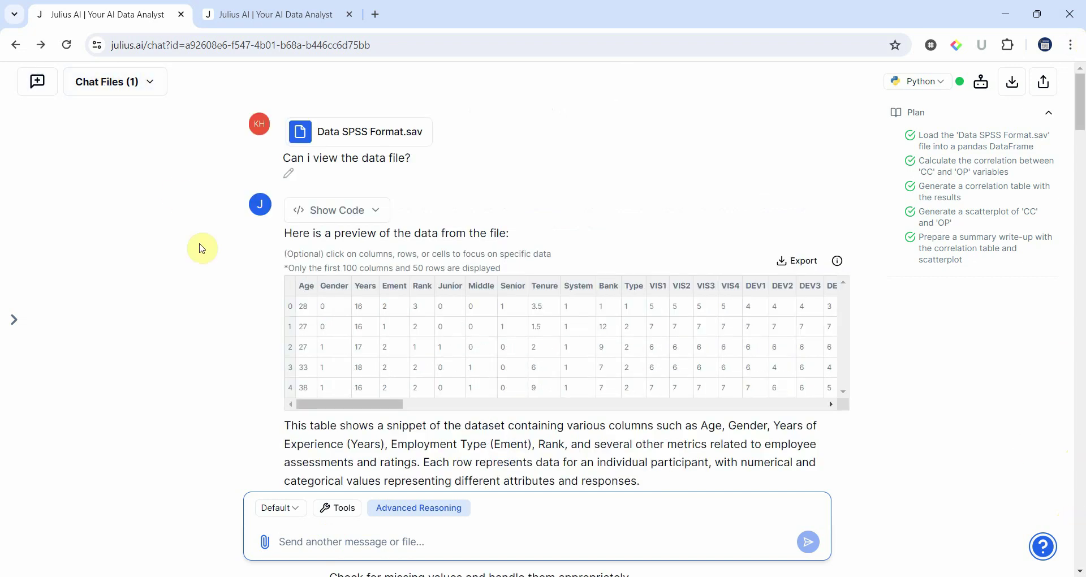
pyautogui.click(17, 318)
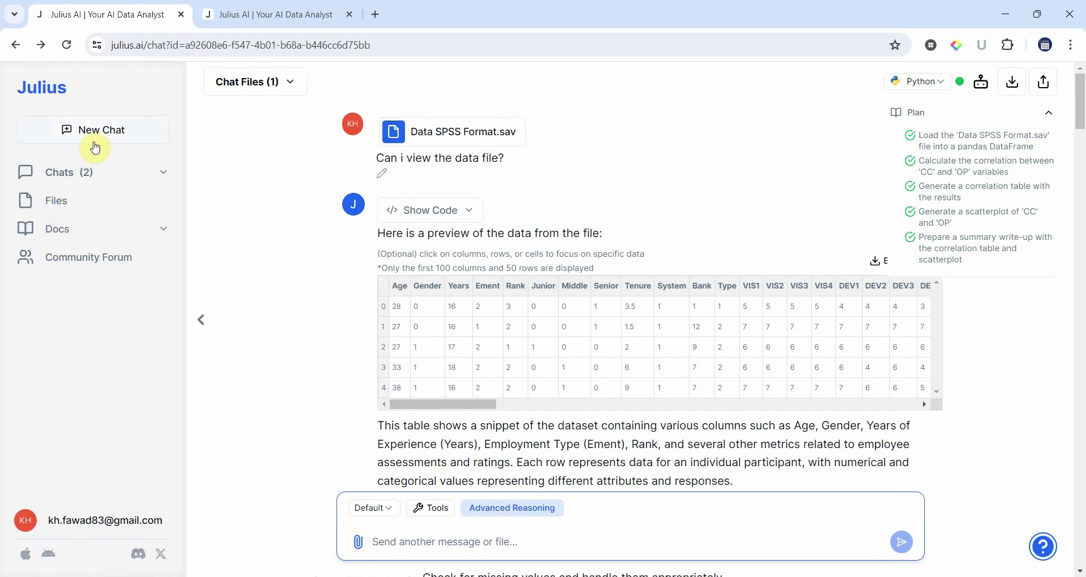
pyautogui.click(95, 136)
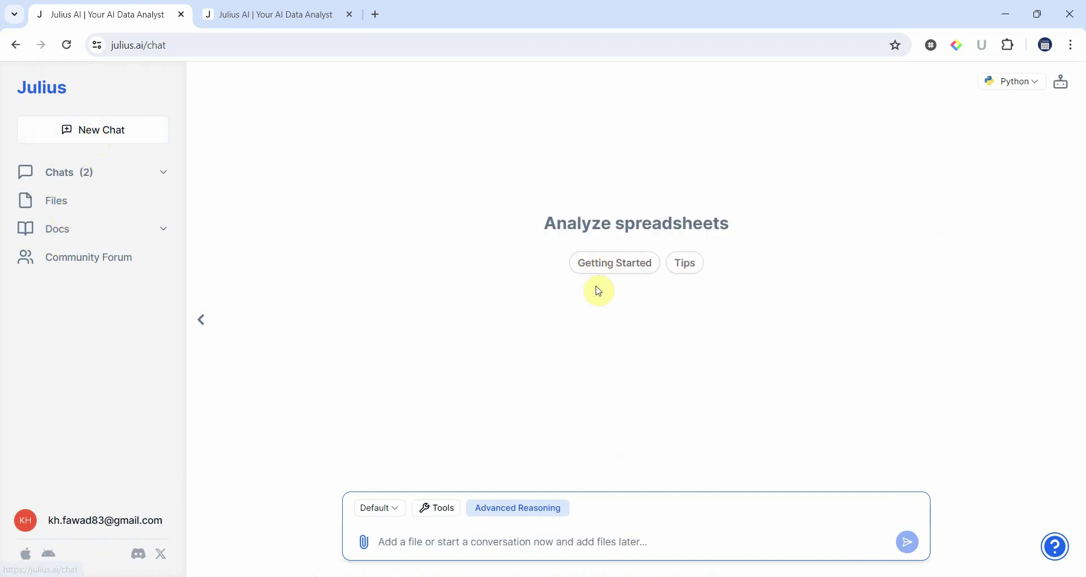
pyautogui.click(482, 548)
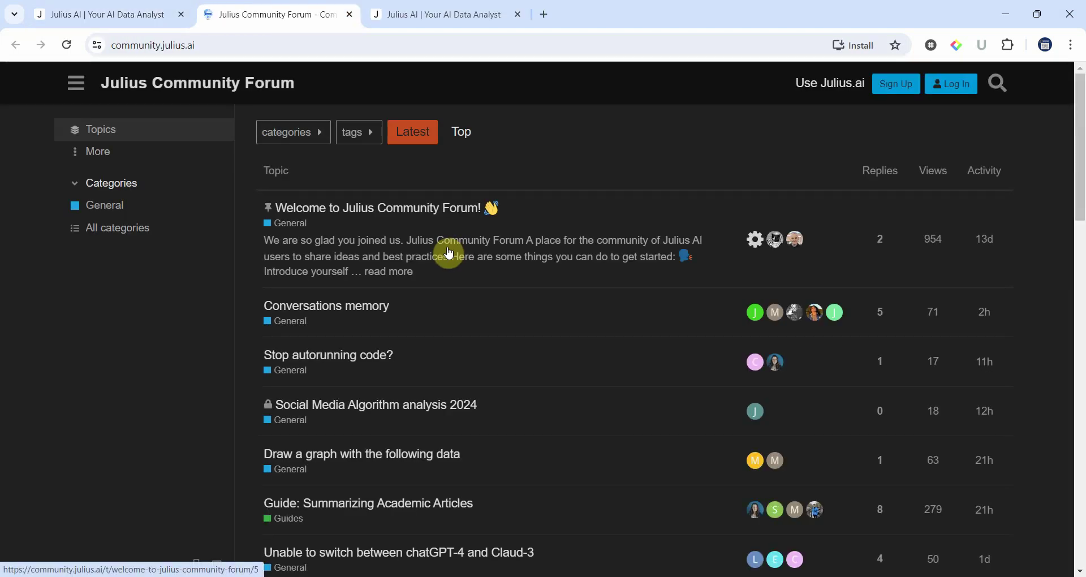
# Close the Community Forum tab and load the julius.ai home page.
pyautogui.click(350, 15)
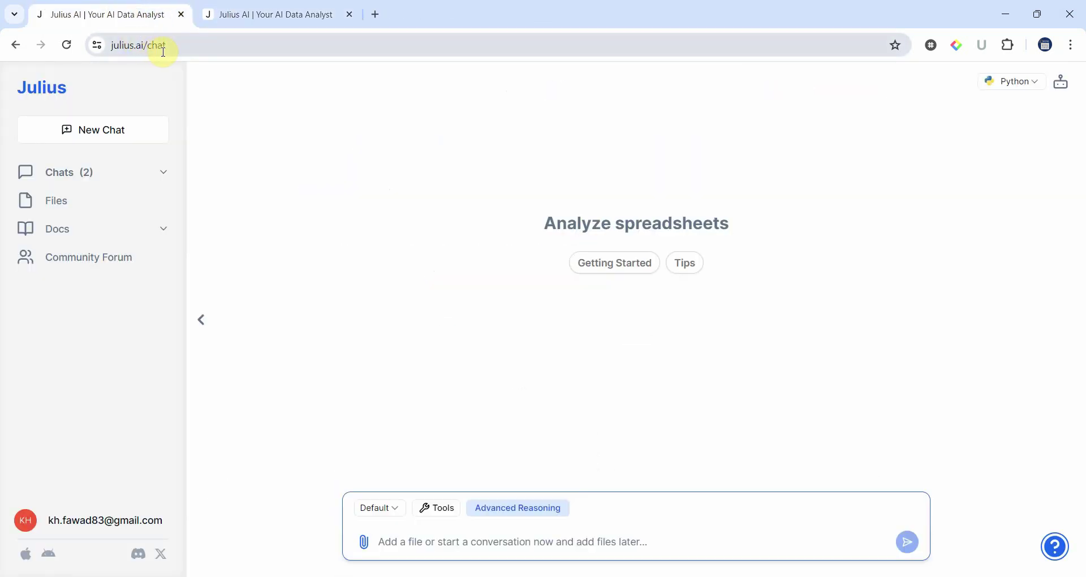
pyautogui.click(177, 48)
pyautogui.press('BackSpace')
pyautogui.press('BackSpace')
pyautogui.press('BackSpace')
pyautogui.press('BackSpace')
pyautogui.press('BackSpace')
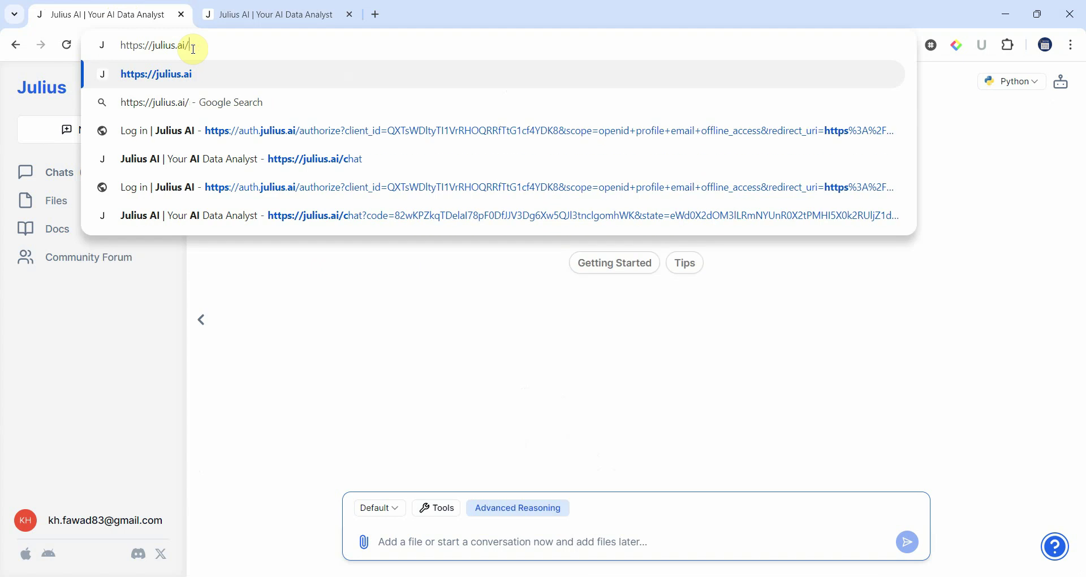
pyautogui.press('Return')
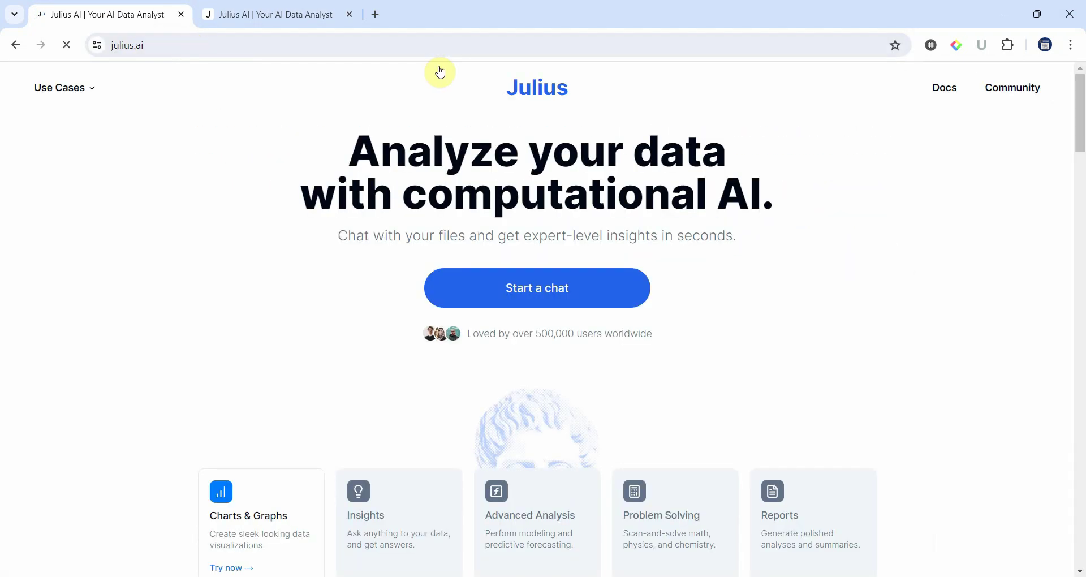
# Show the Problem Solving example on the home page and scroll through it.
pyautogui.scroll(-2, 431, 417)
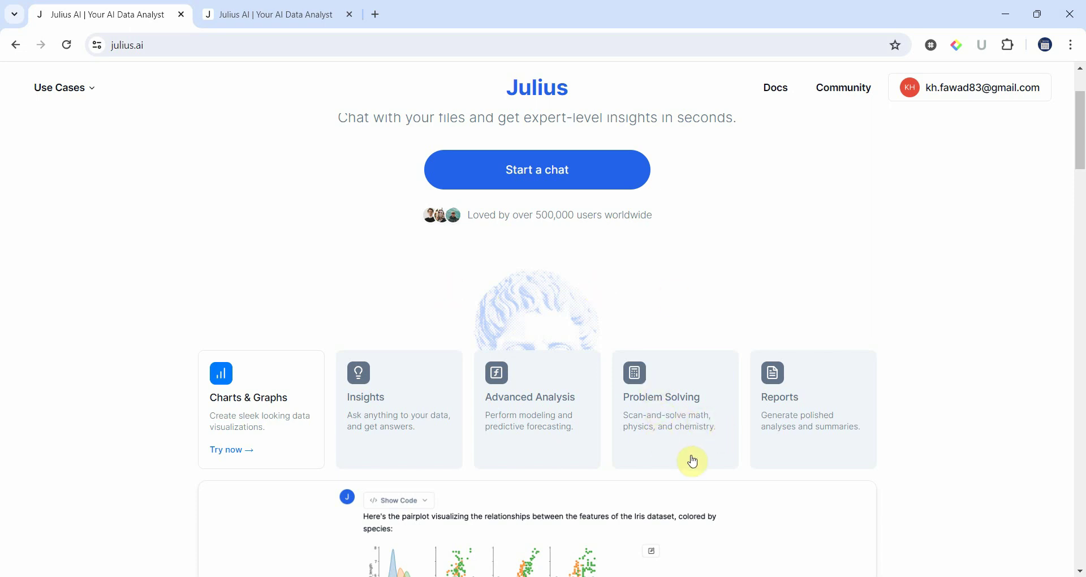
pyautogui.click(677, 417)
pyautogui.scroll(-1, 610, 474)
pyautogui.scroll(-4, 611, 474)
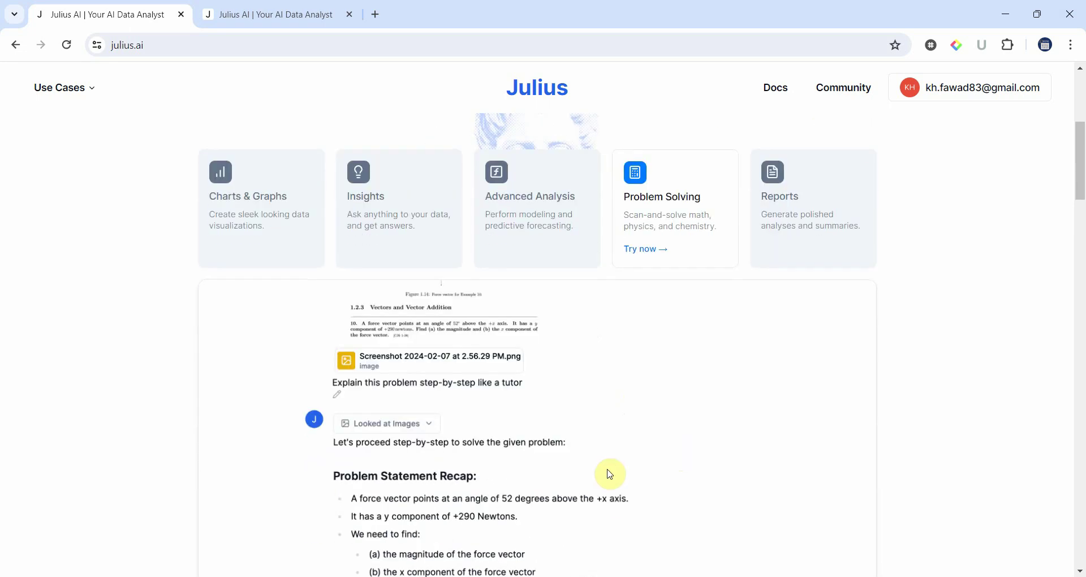
pyautogui.scroll(5, 523, 219)
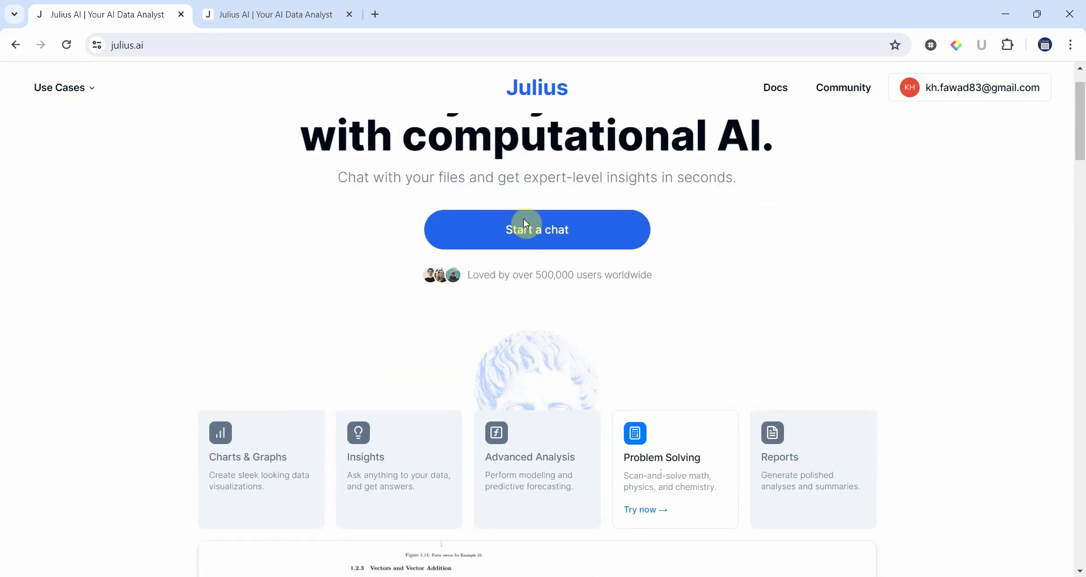
pyautogui.scroll(-6, 524, 219)
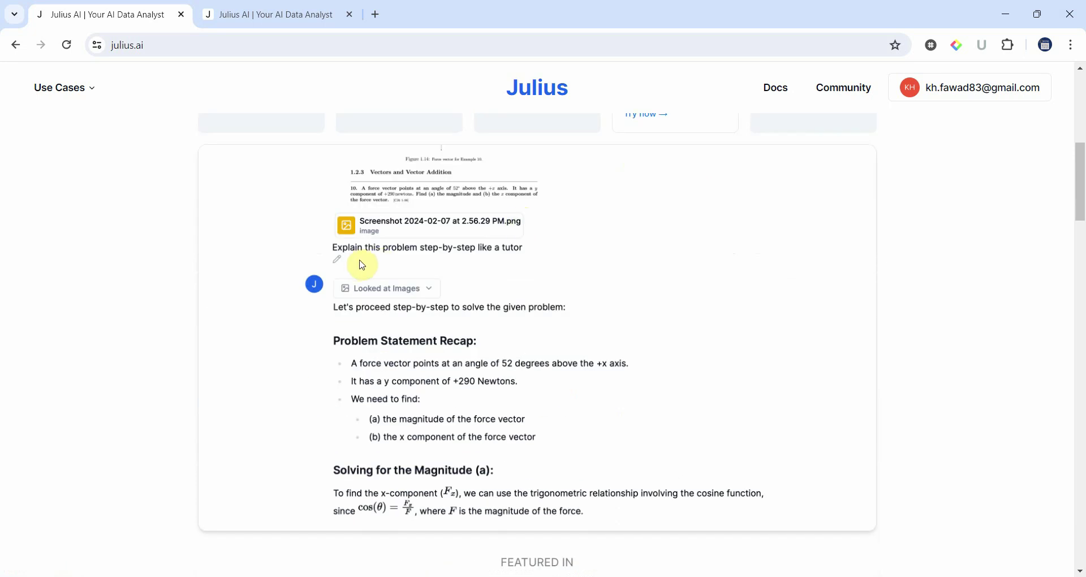
pyautogui.scroll(-1, 447, 277)
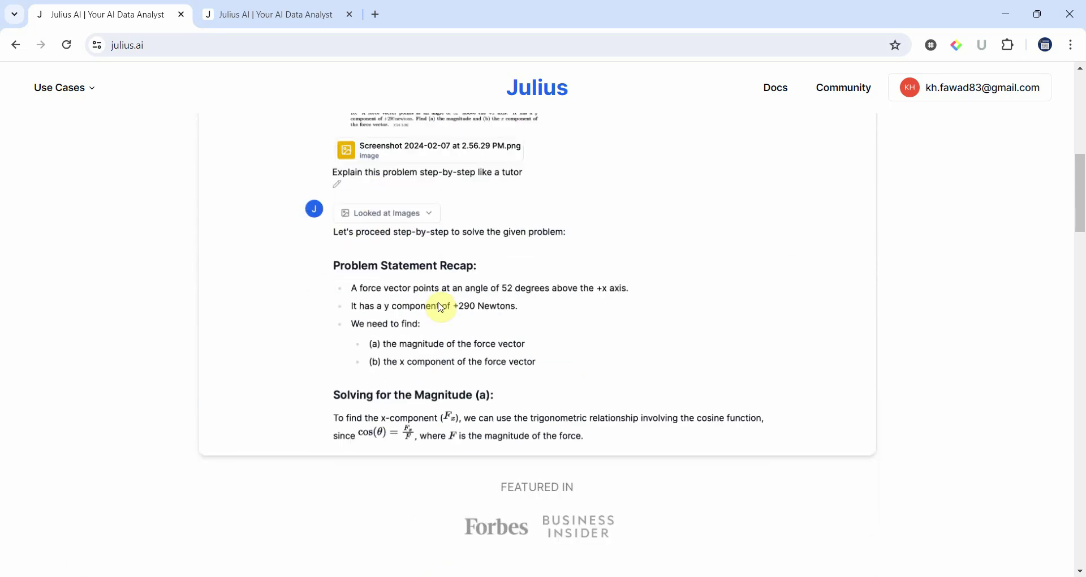
pyautogui.scroll(2, 441, 297)
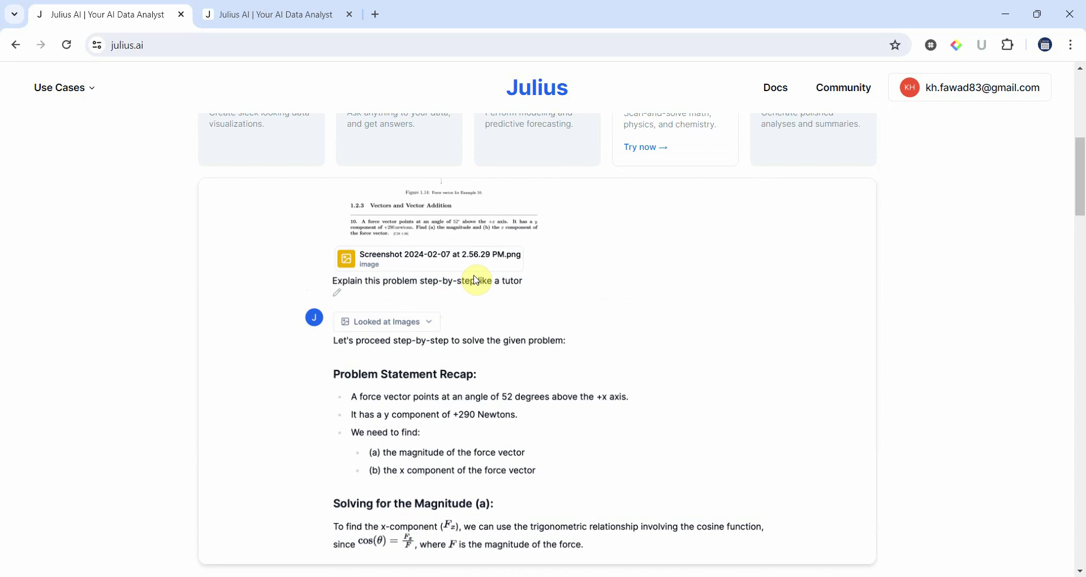
pyautogui.scroll(7, 476, 280)
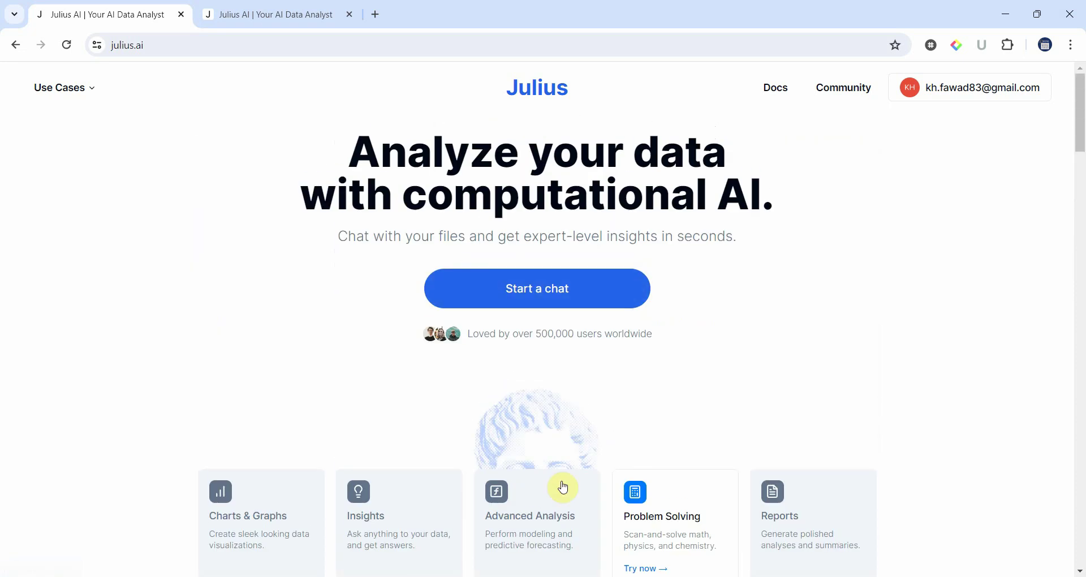